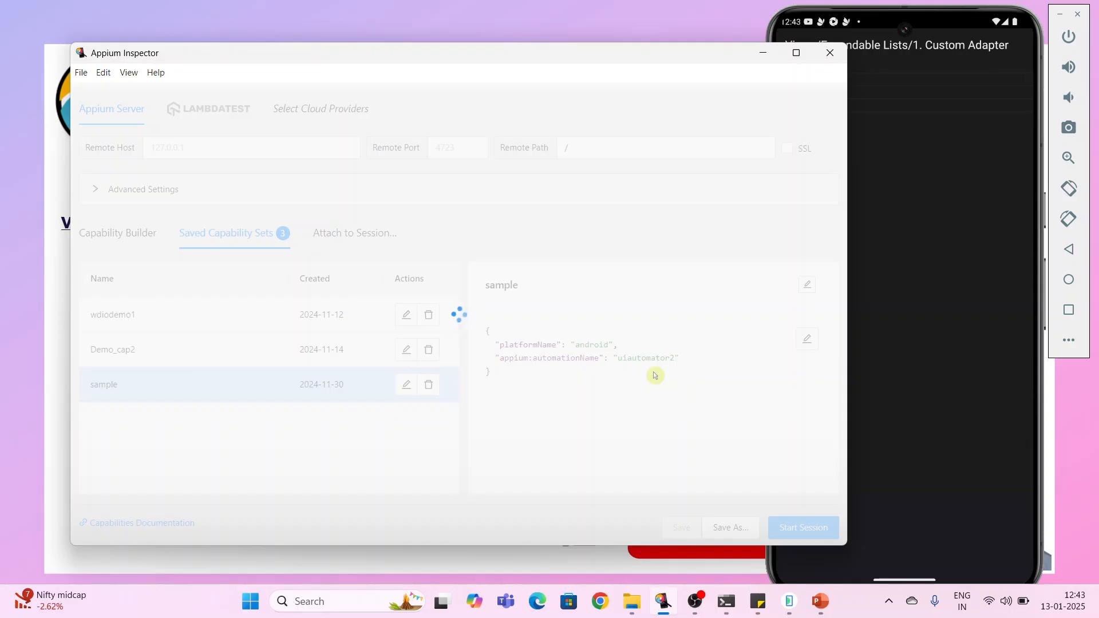
- Long-press the People Names item on the emulator to preview its menu, then dismiss it
click(943, 22)
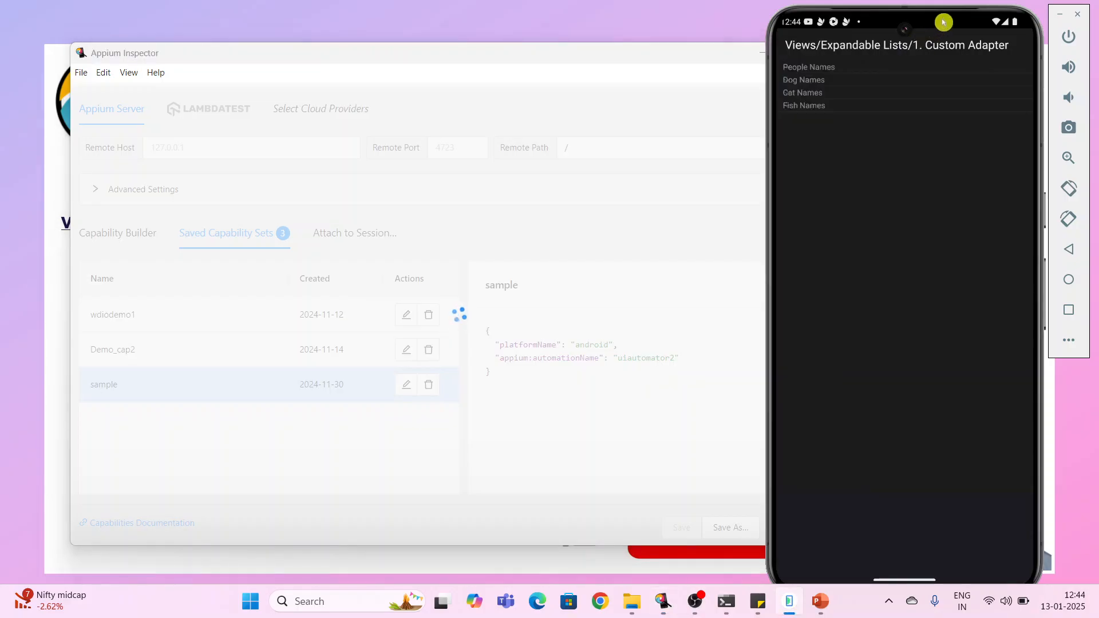
click(913, 70)
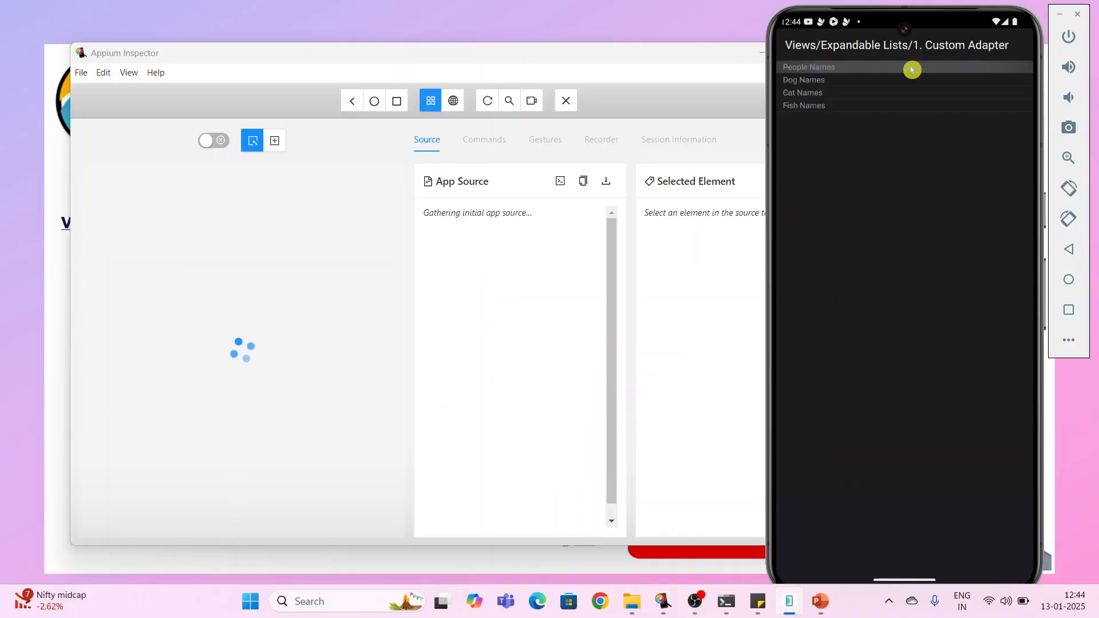
click(884, 164)
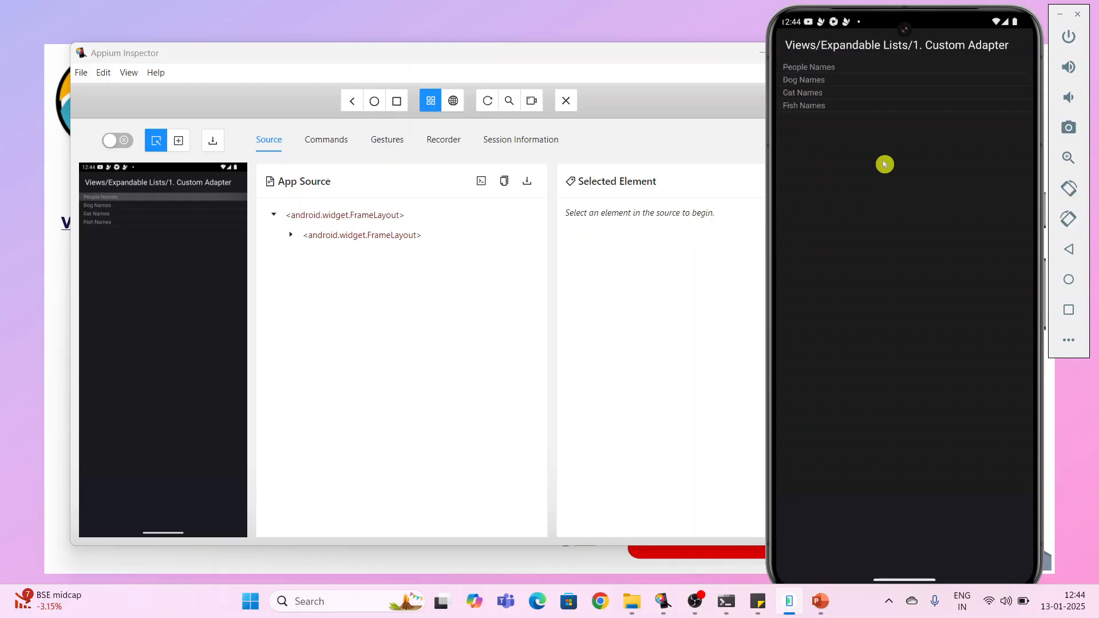
- Maximize the Inspector window and open the Gestures section listing saved gestures
click(680, 93)
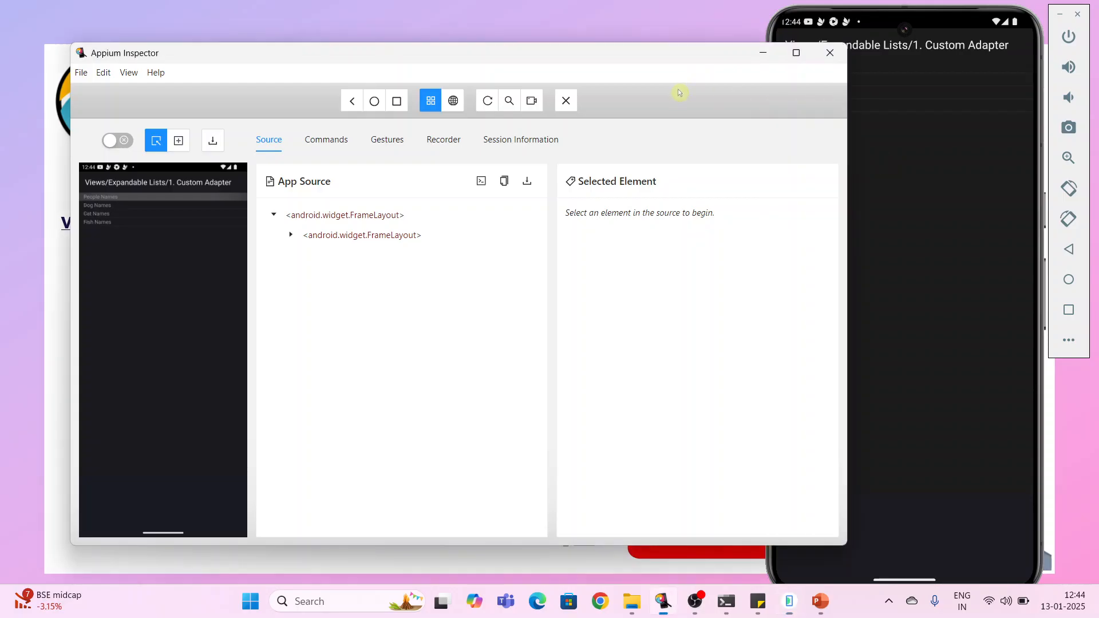
click(796, 52)
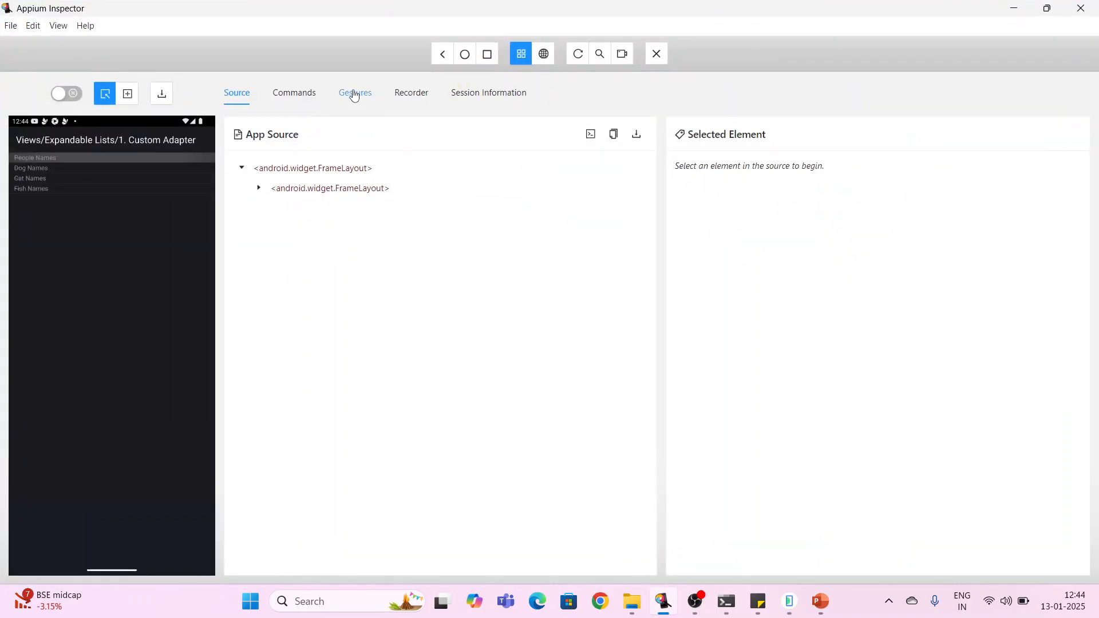
click(356, 101)
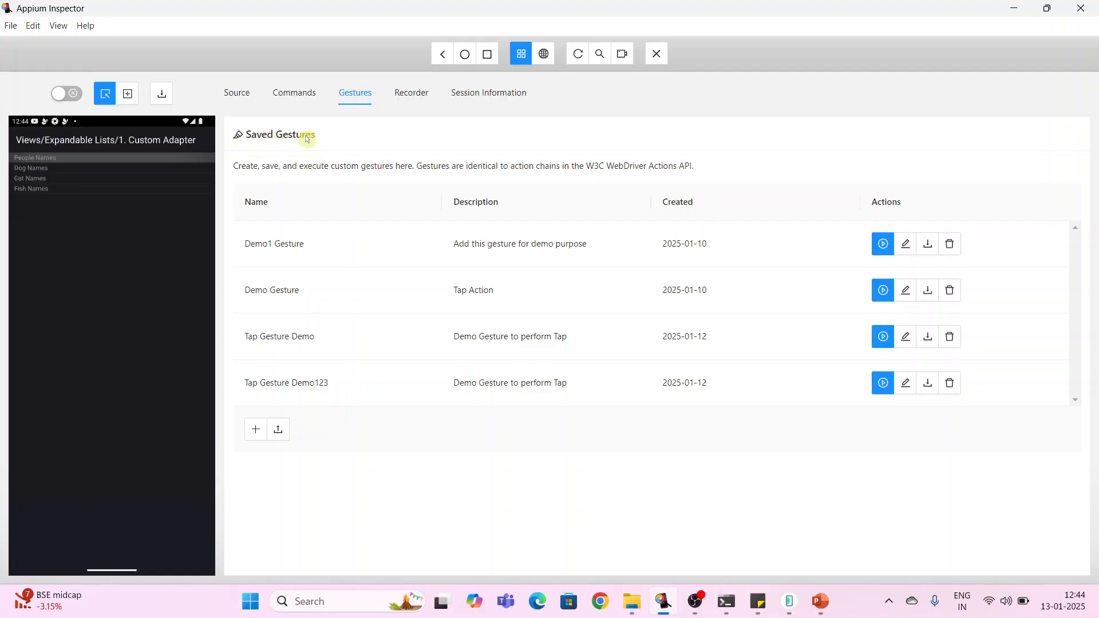
mouse_move(353, 269)
click(1046, 9)
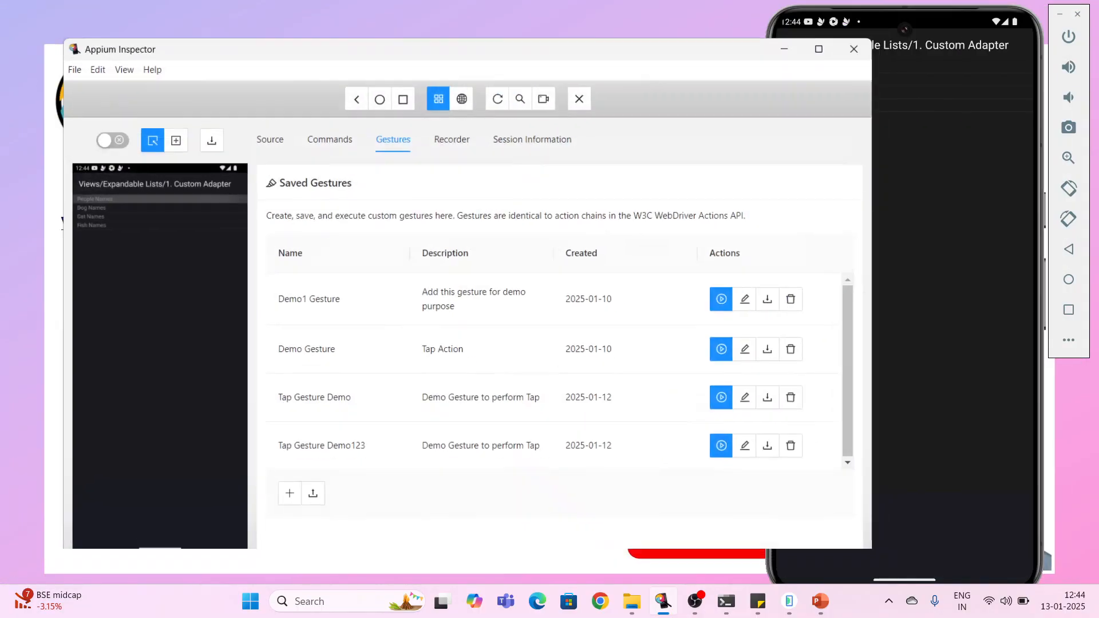
drag(540, 63, 502, 42)
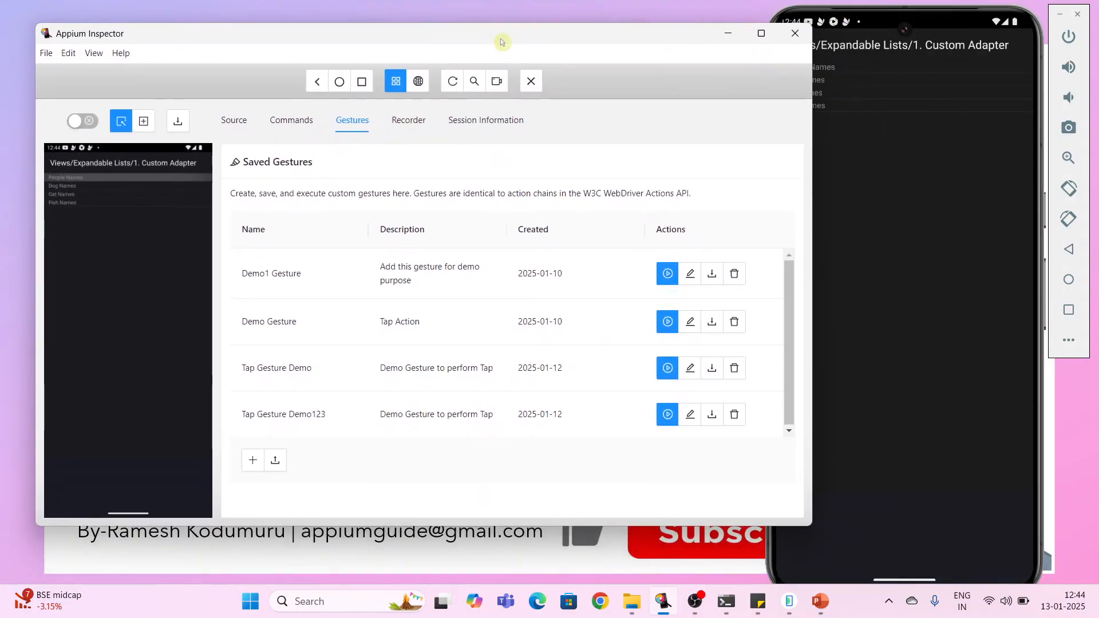
click(761, 33)
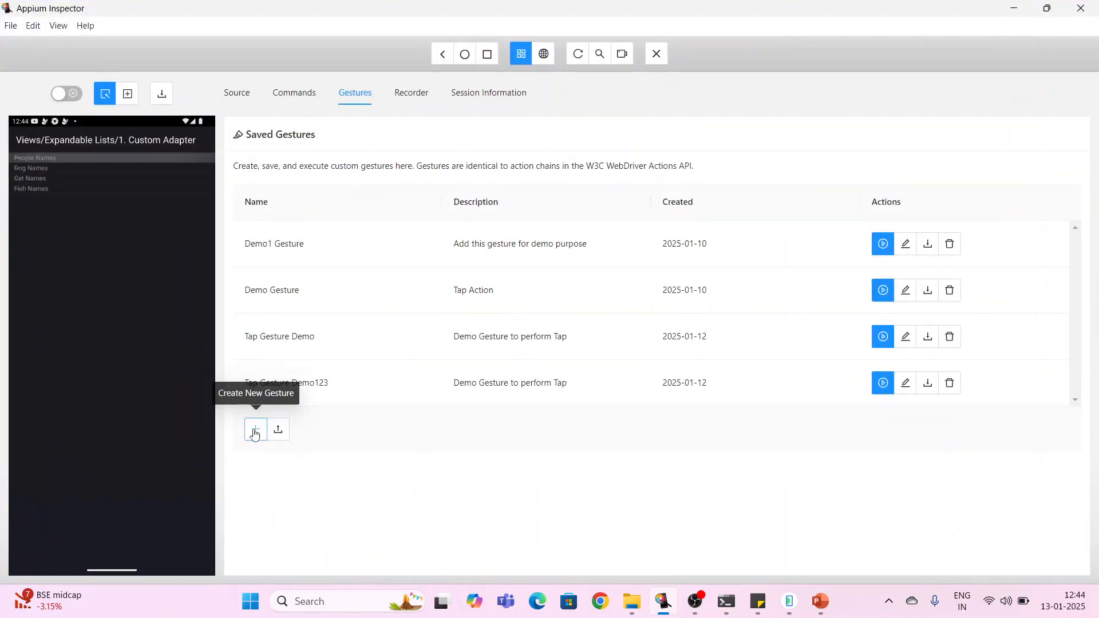
- Create a new gesture and name it Long Press Demo
click(256, 430)
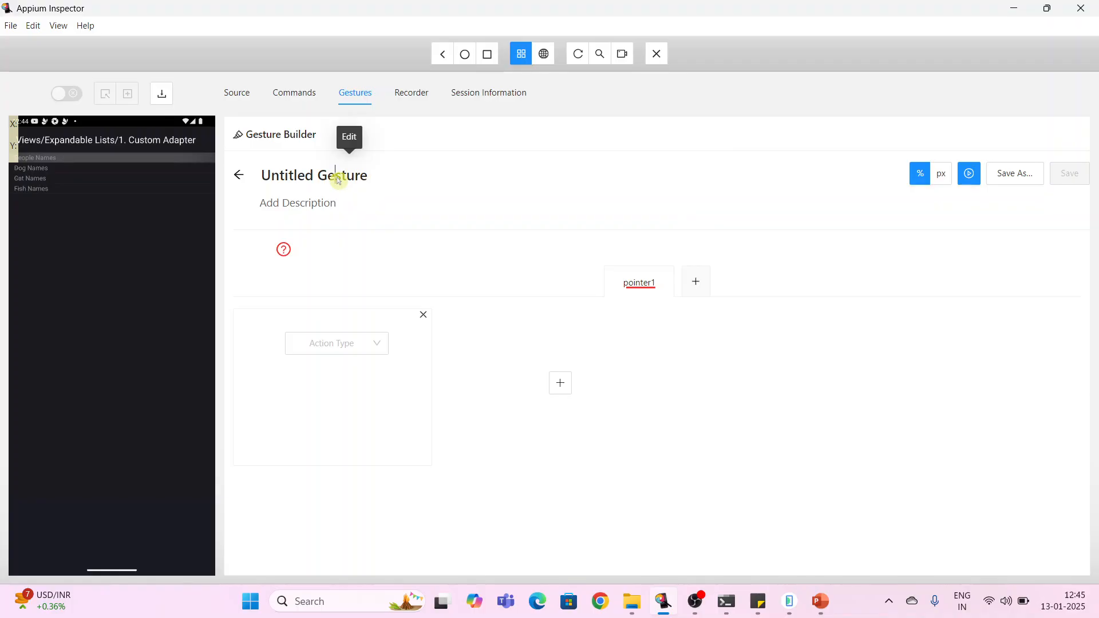
drag(388, 184, 258, 183)
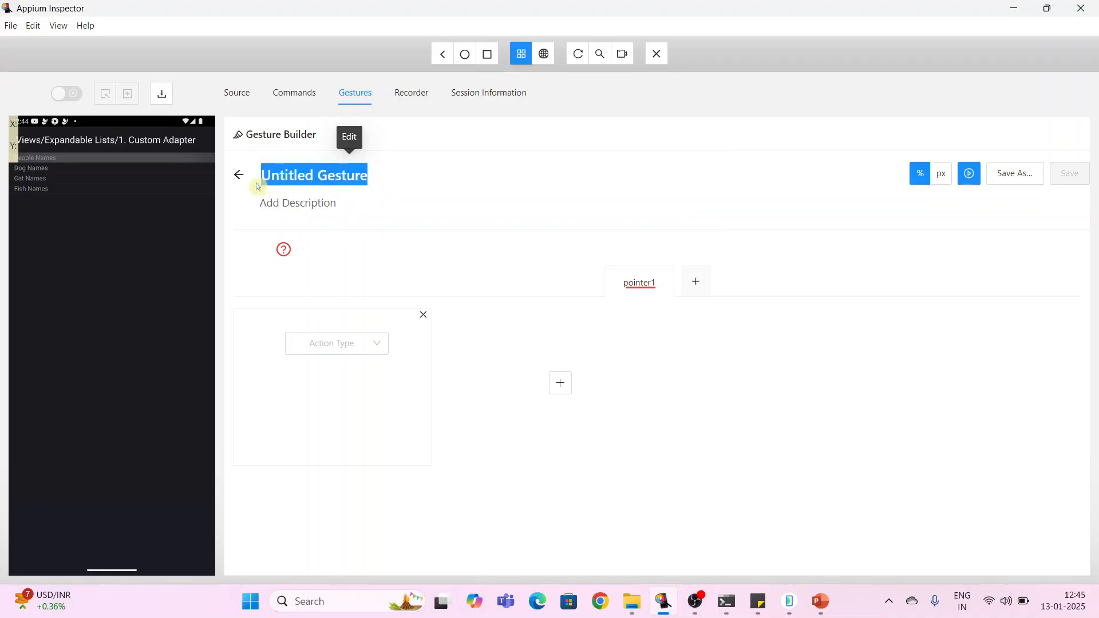
text(Long )
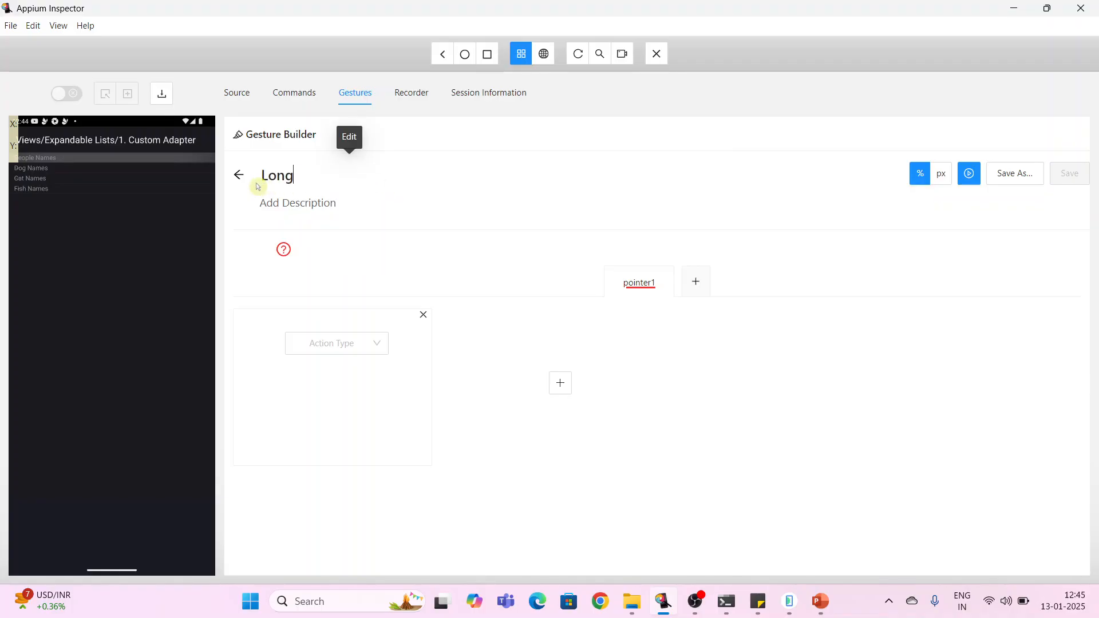
text(Press Demo)
- Set the gesture description to To perform LongPress gesture
drag(330, 205, 257, 209)
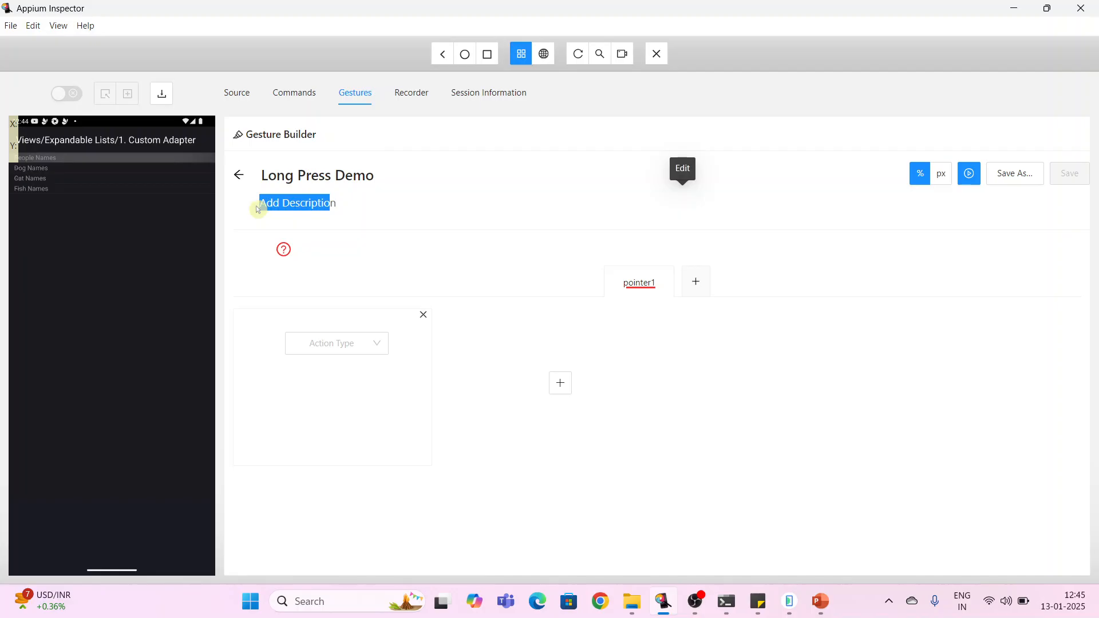
key(BackSpace)
text(T)
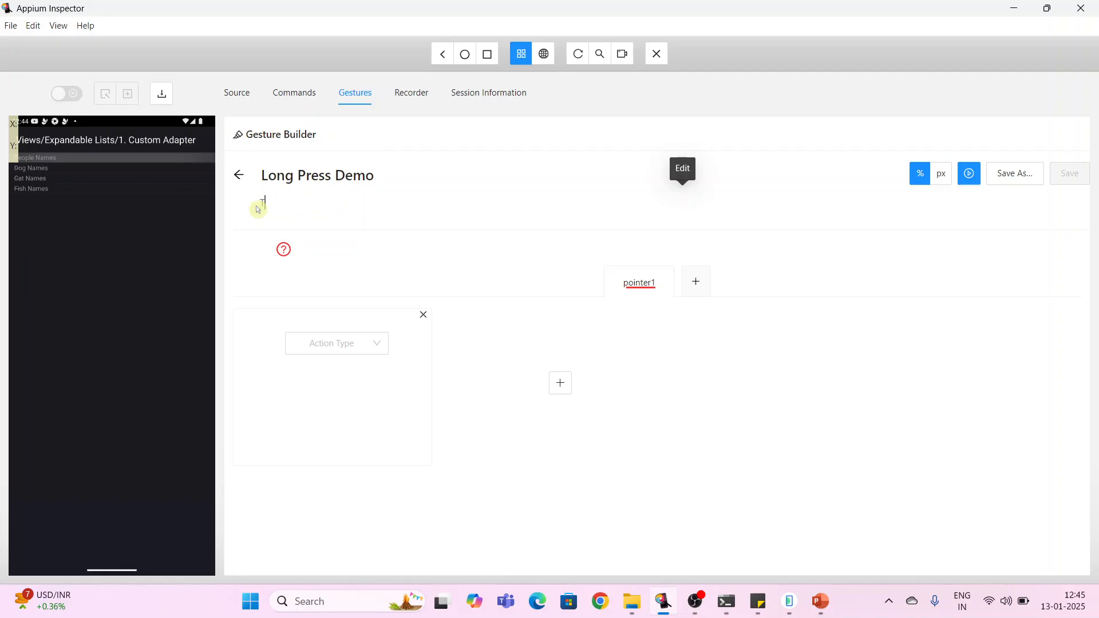
text(o perform LongPress )
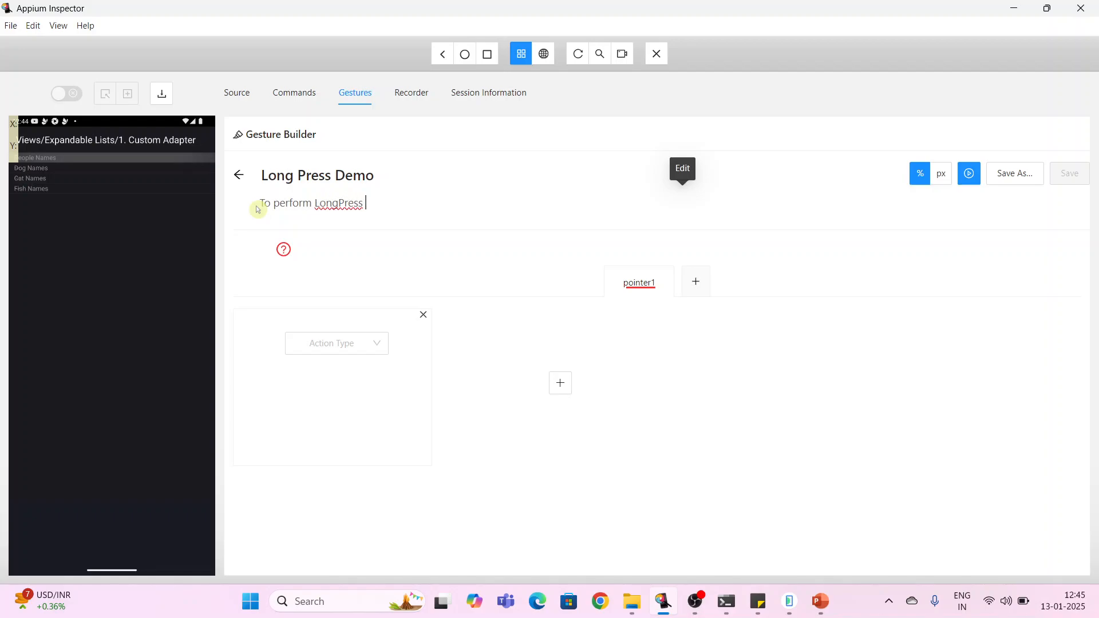
text(gesture)
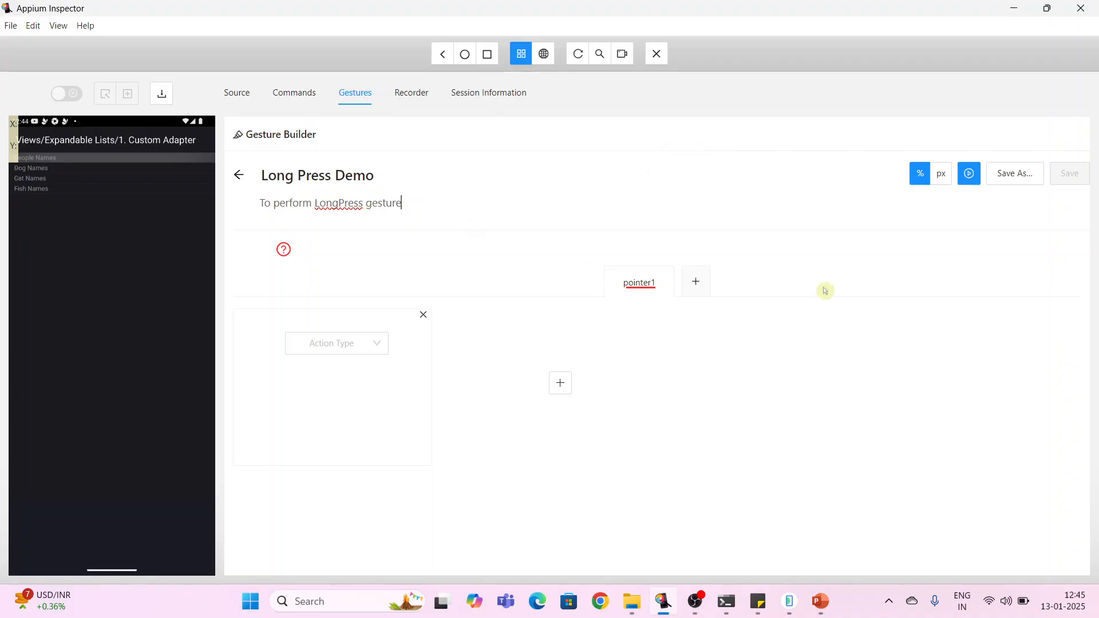
- Switch move coordinates to pixels and rename the pointer1 input source to finger1
click(942, 183)
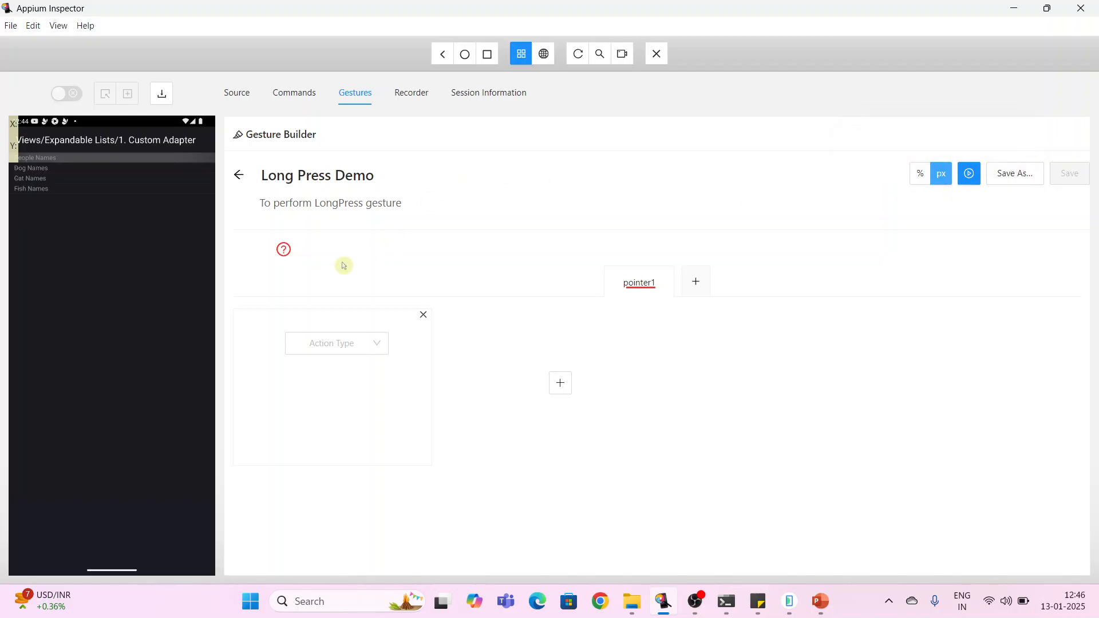
mouse_move(289, 254)
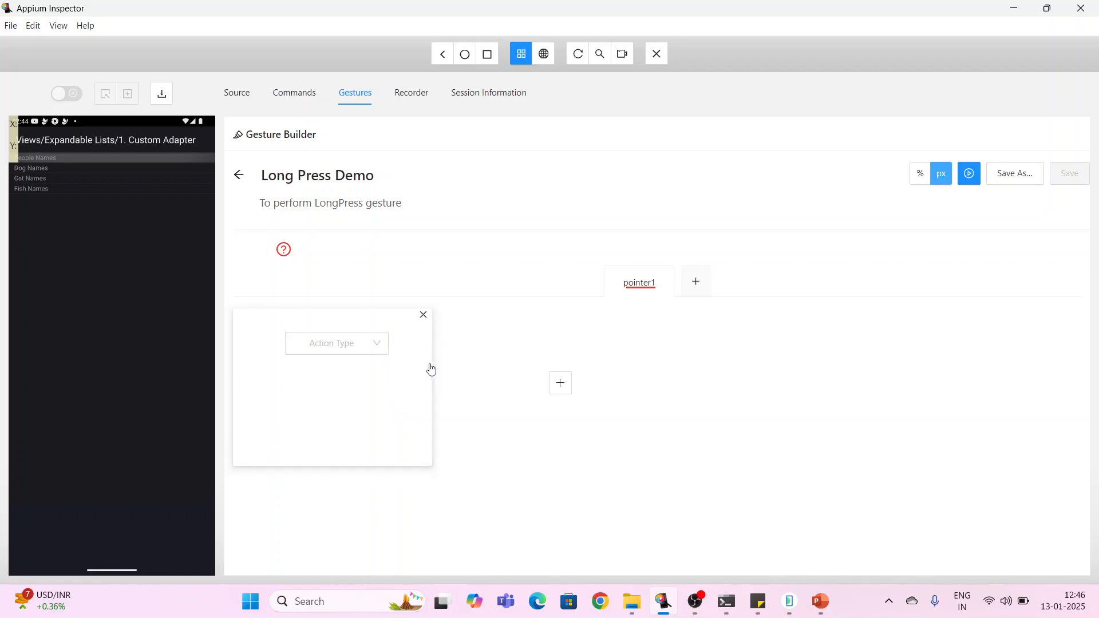
click(639, 283)
drag(656, 284, 616, 292)
text(finger1)
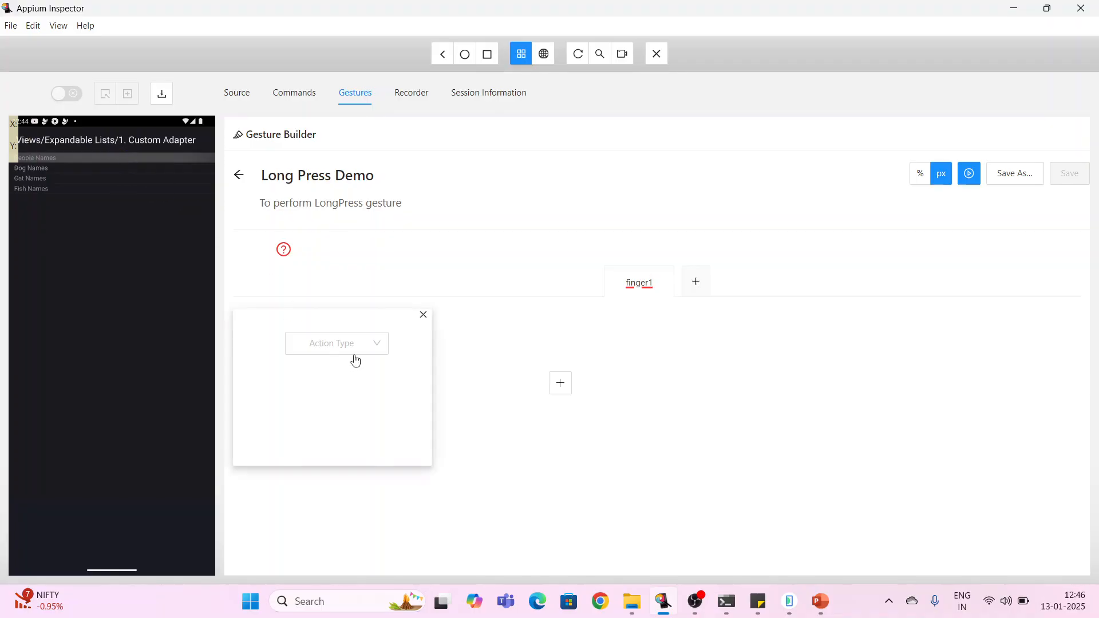
- Set finger1's first action to Move with a duration of 0 ms
click(379, 346)
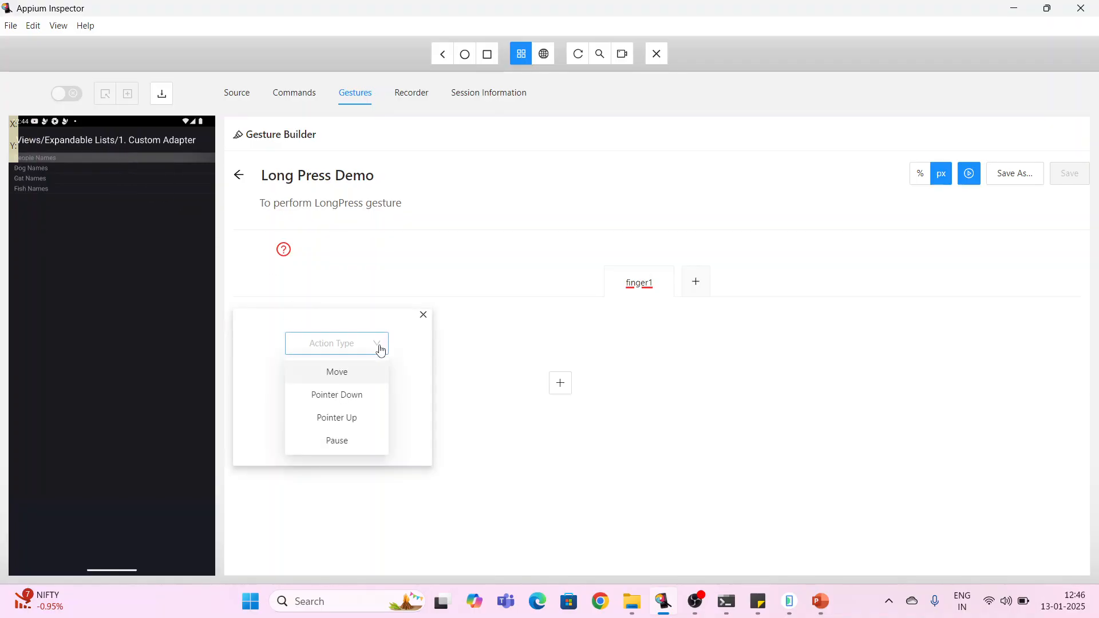
click(344, 377)
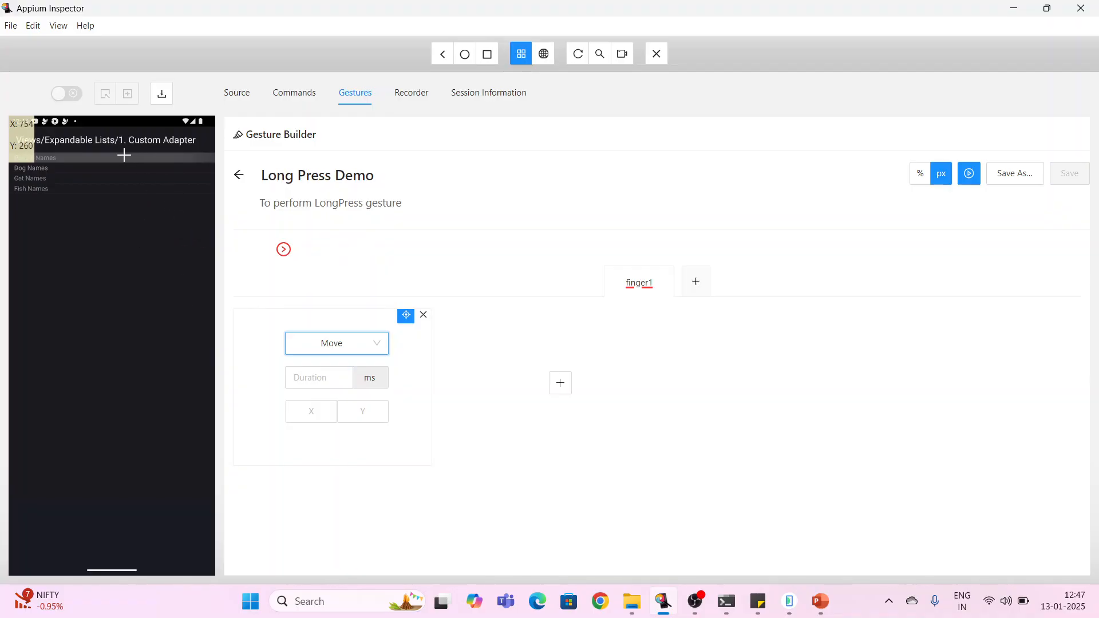
click(302, 375)
text(0)
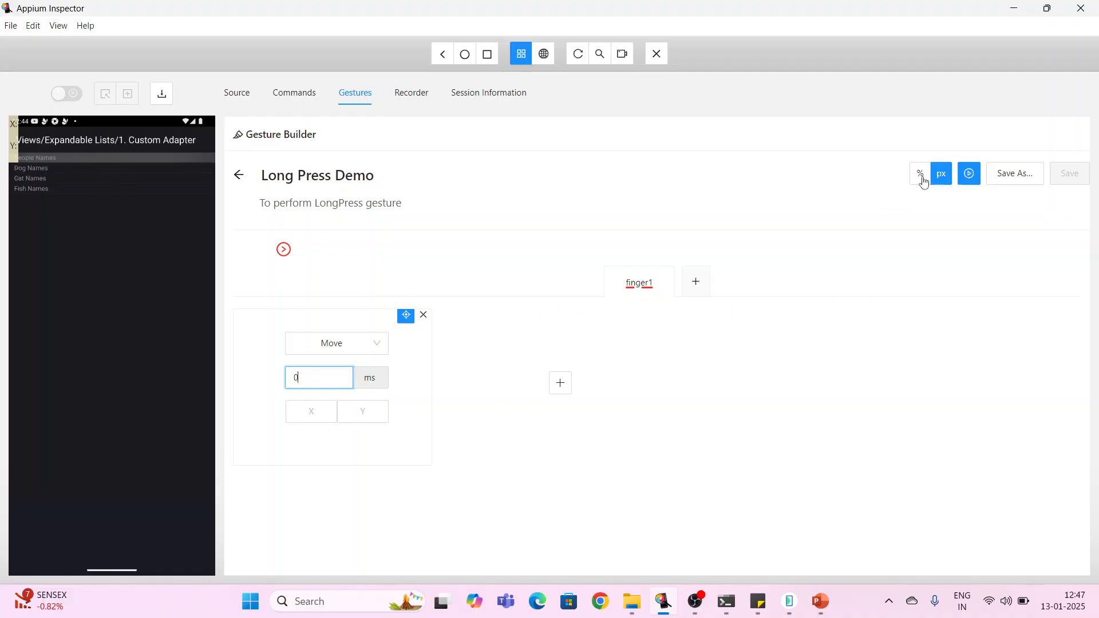
- Pick the Move target on the People Names row of the device screenshot, giving X 628 and Y 265
click(312, 414)
click(371, 420)
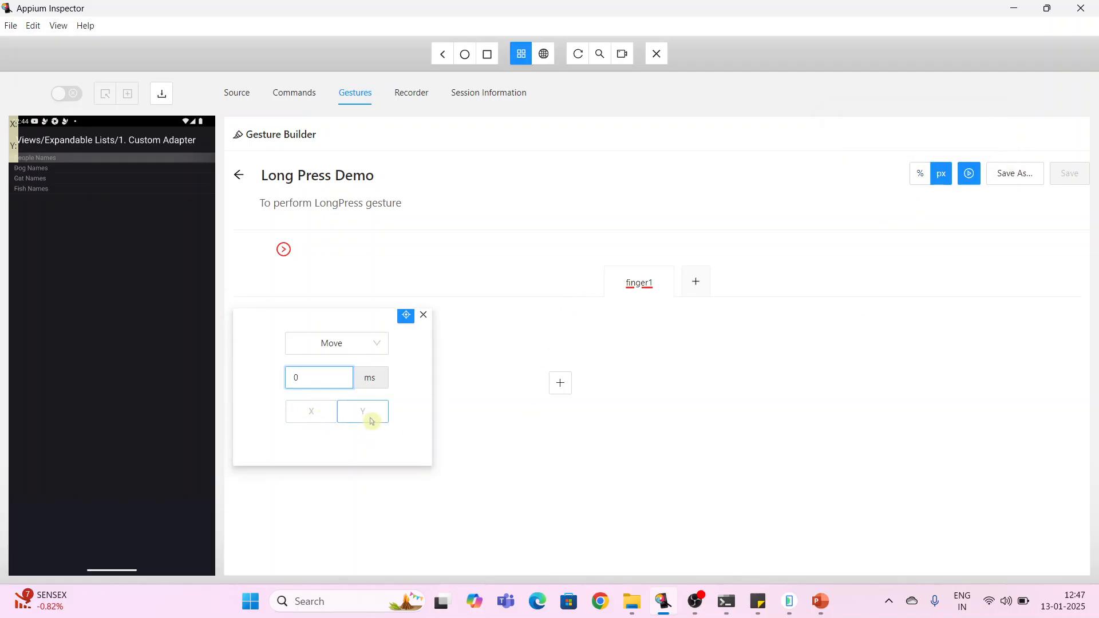
click(105, 156)
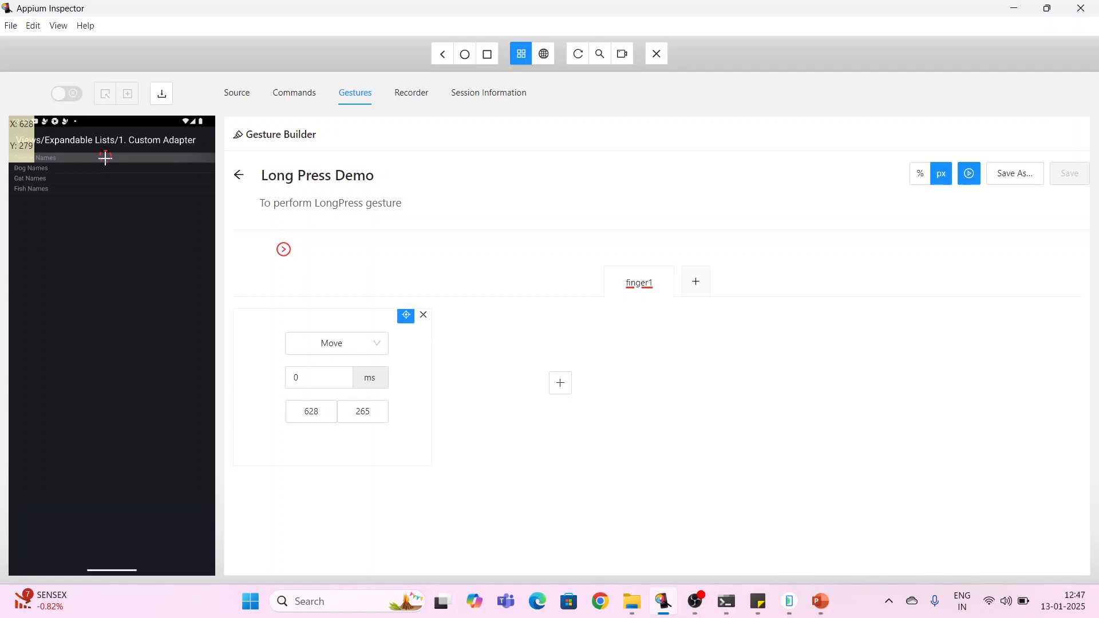
click(307, 412)
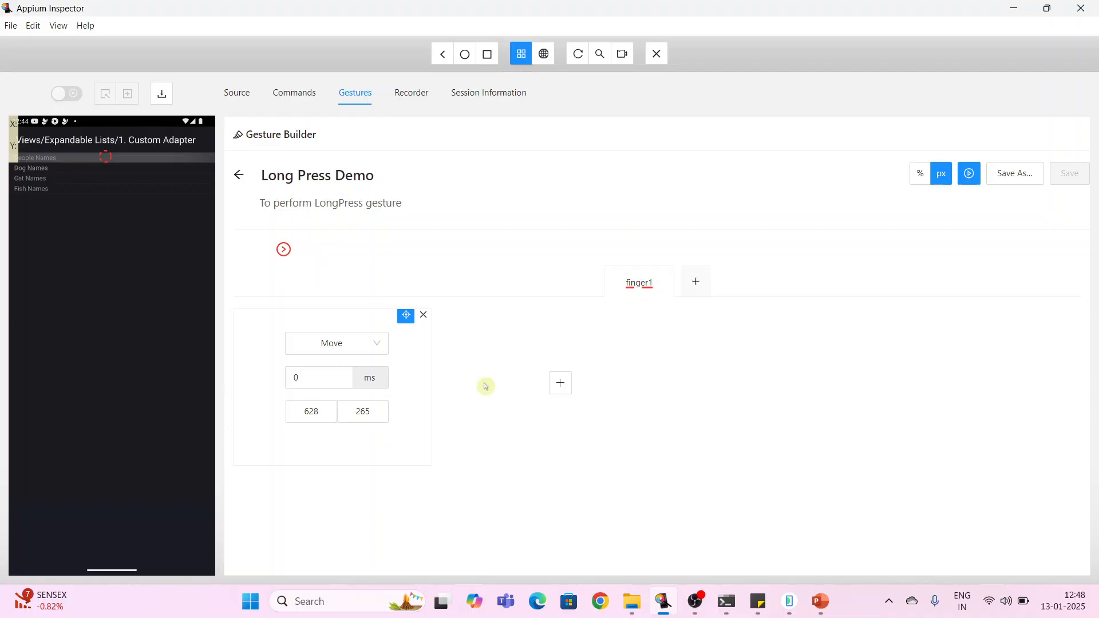
click(561, 383)
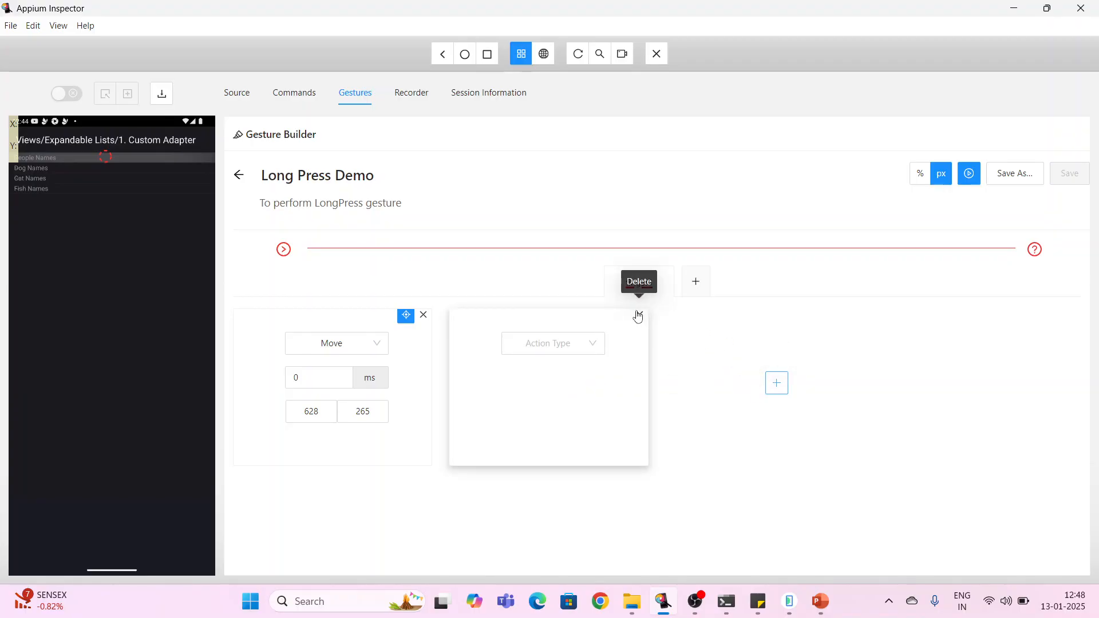
click(639, 315)
click(561, 383)
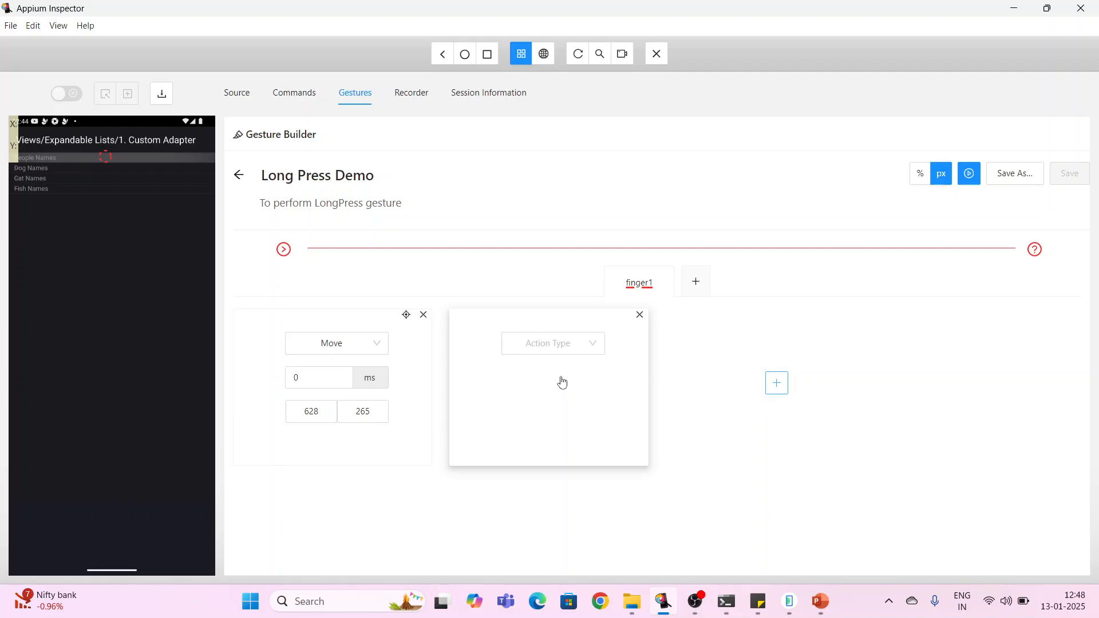
click(591, 349)
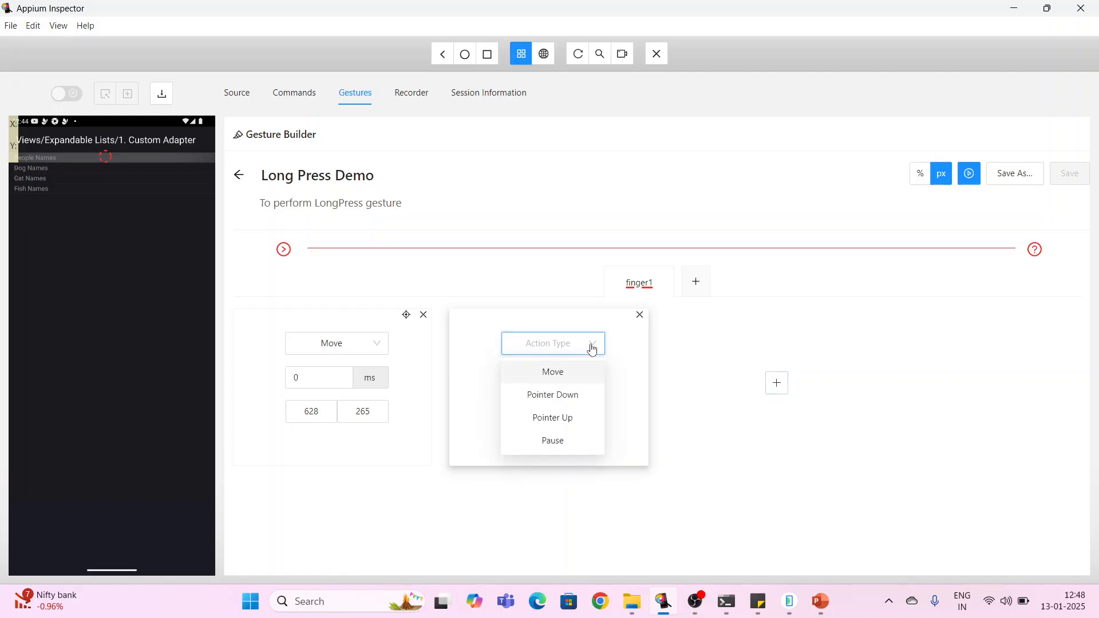
click(577, 394)
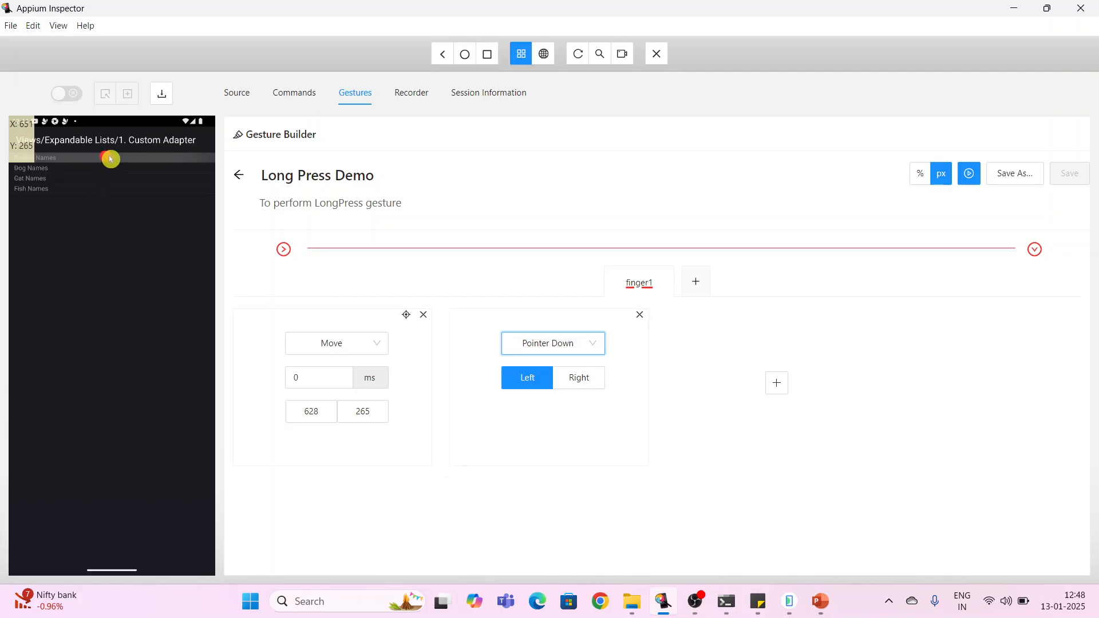
click(640, 316)
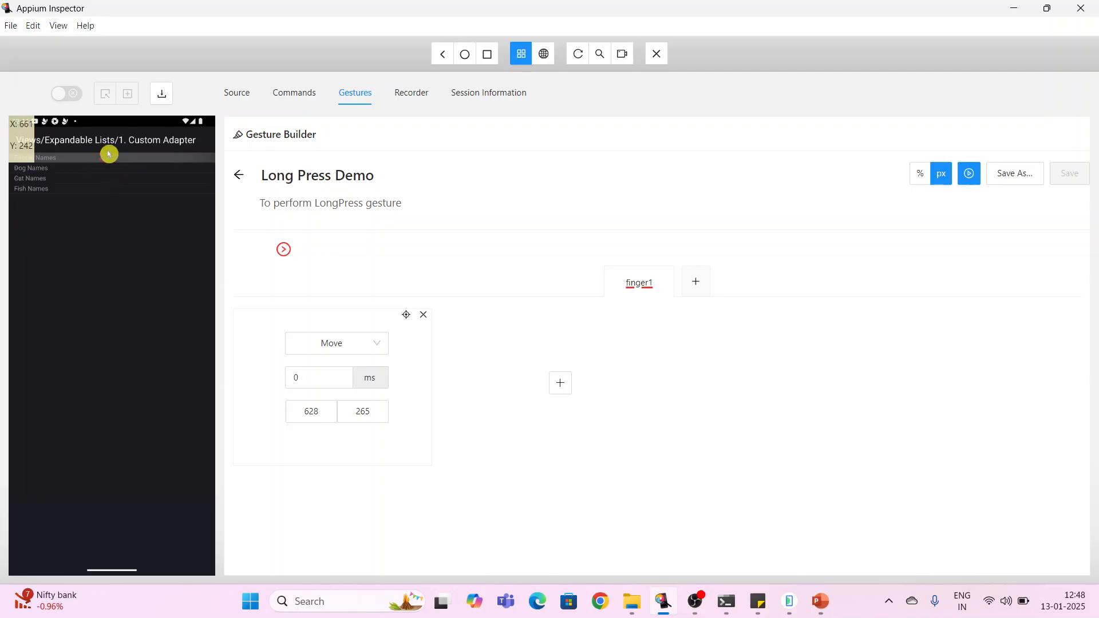
- Add a second action to finger1 and set it to Pointer Down with the Left button
click(562, 384)
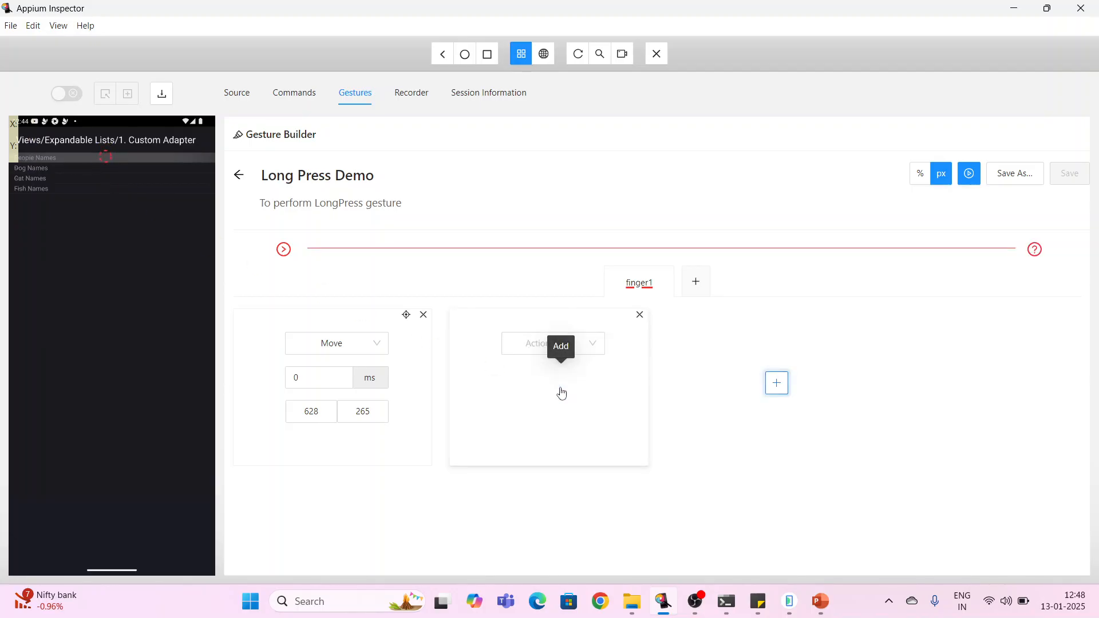
click(593, 346)
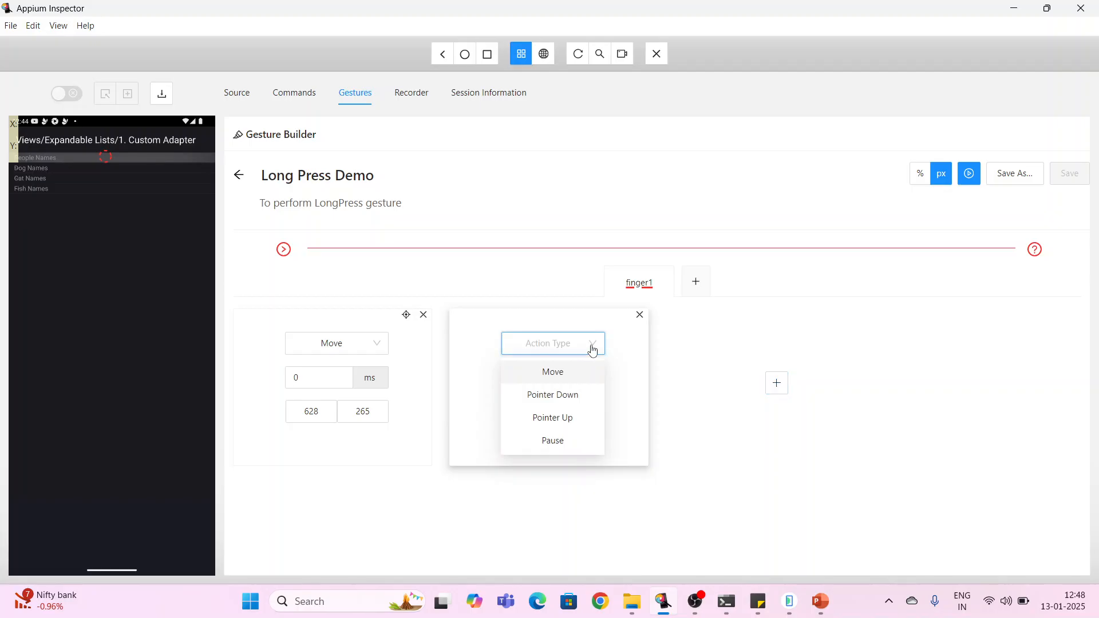
click(559, 403)
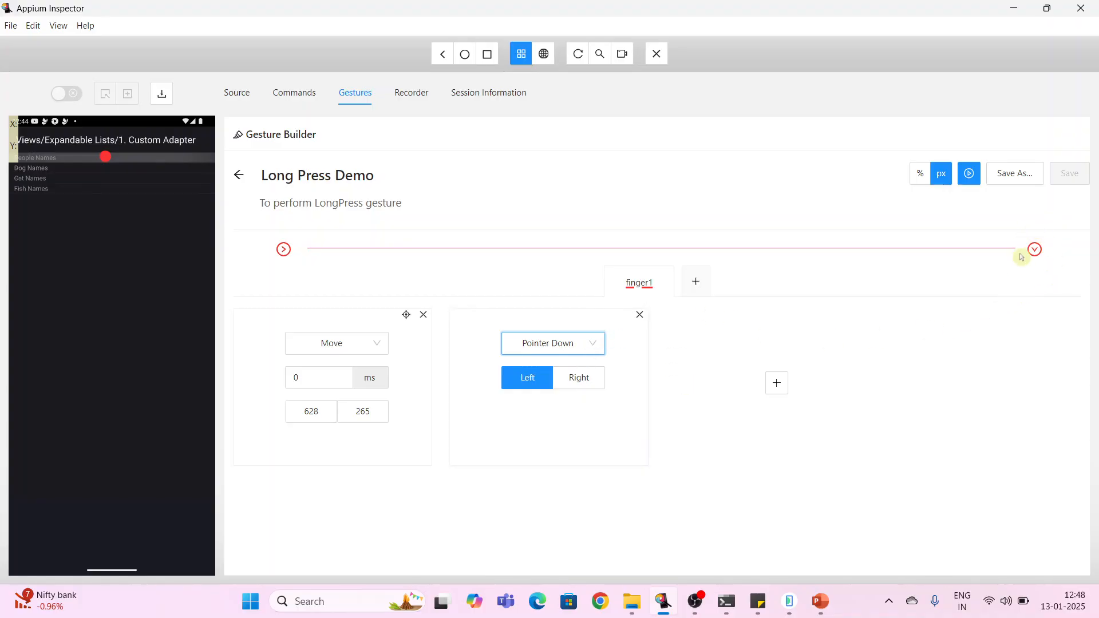
mouse_move(1036, 257)
click(777, 383)
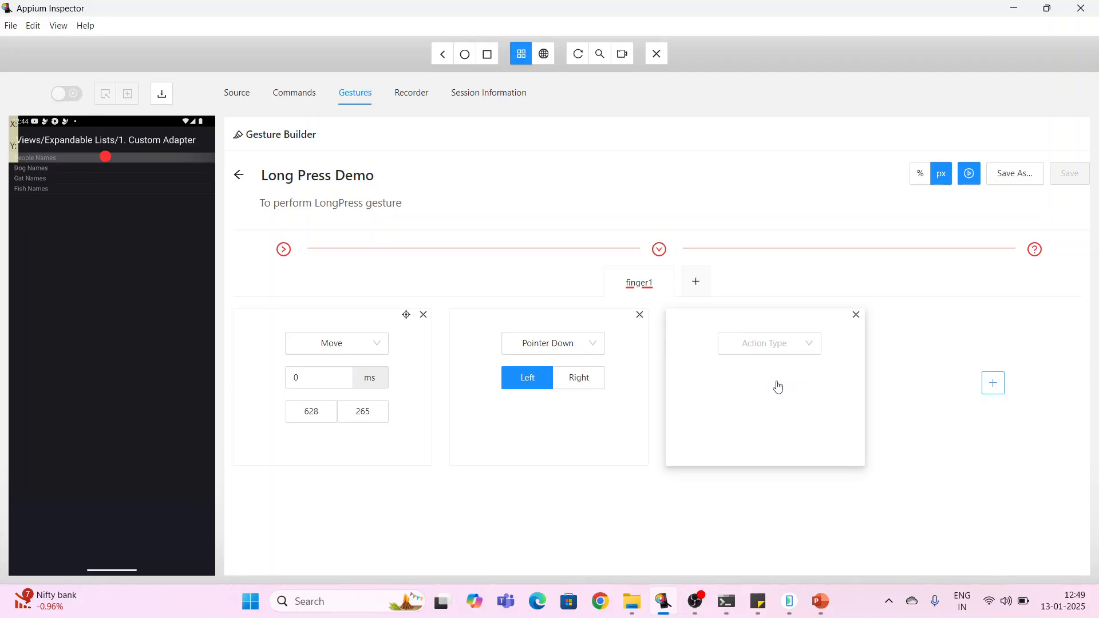
click(809, 345)
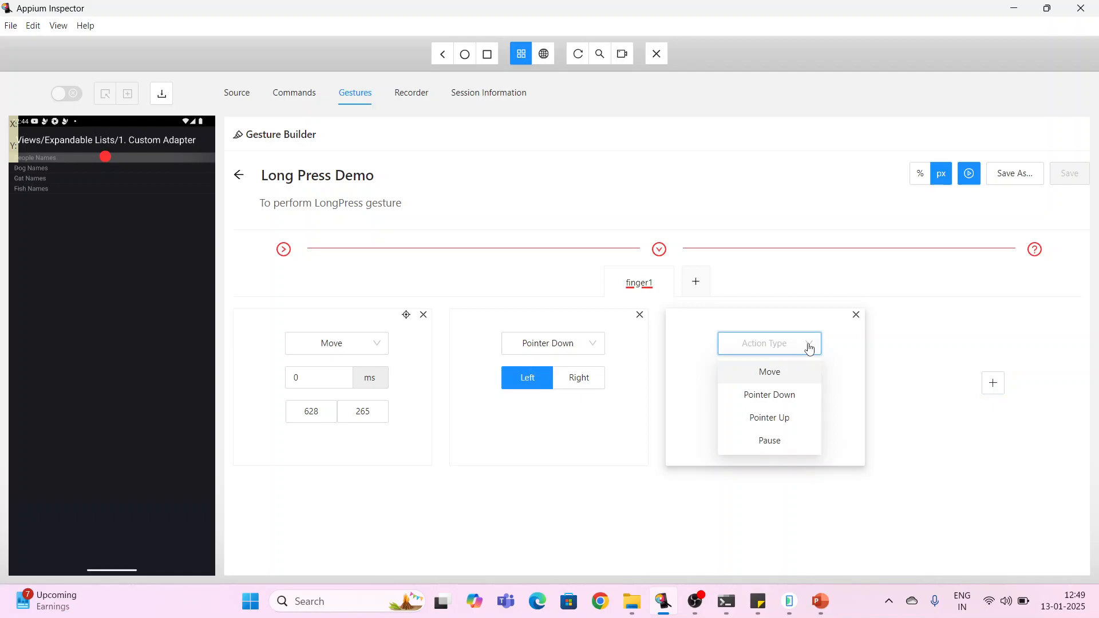
click(779, 443)
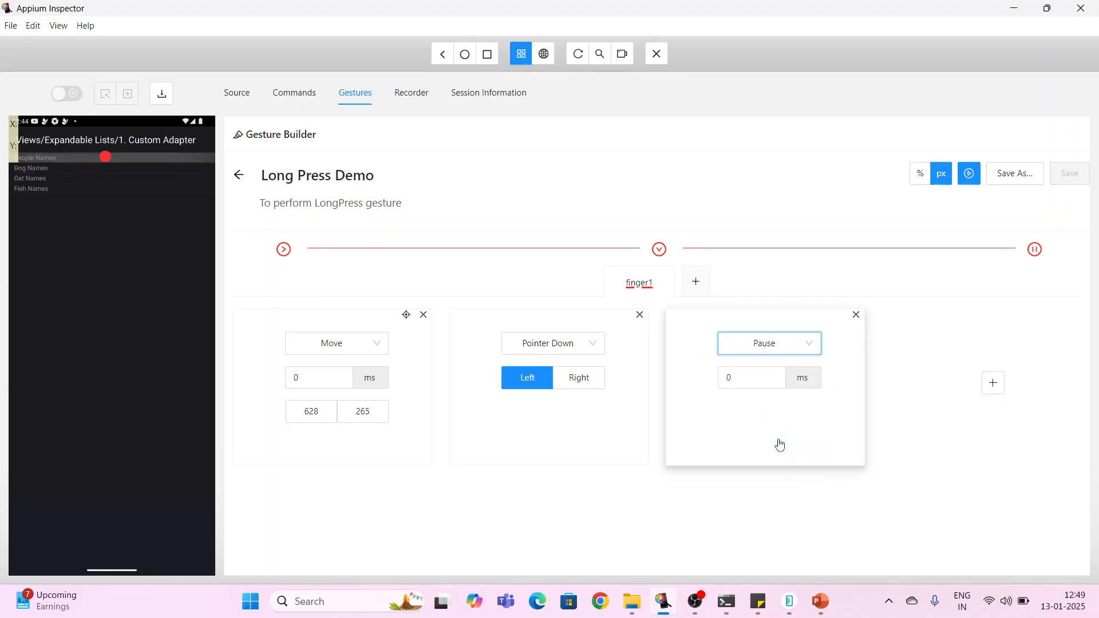
click(747, 379)
drag(747, 379, 722, 379)
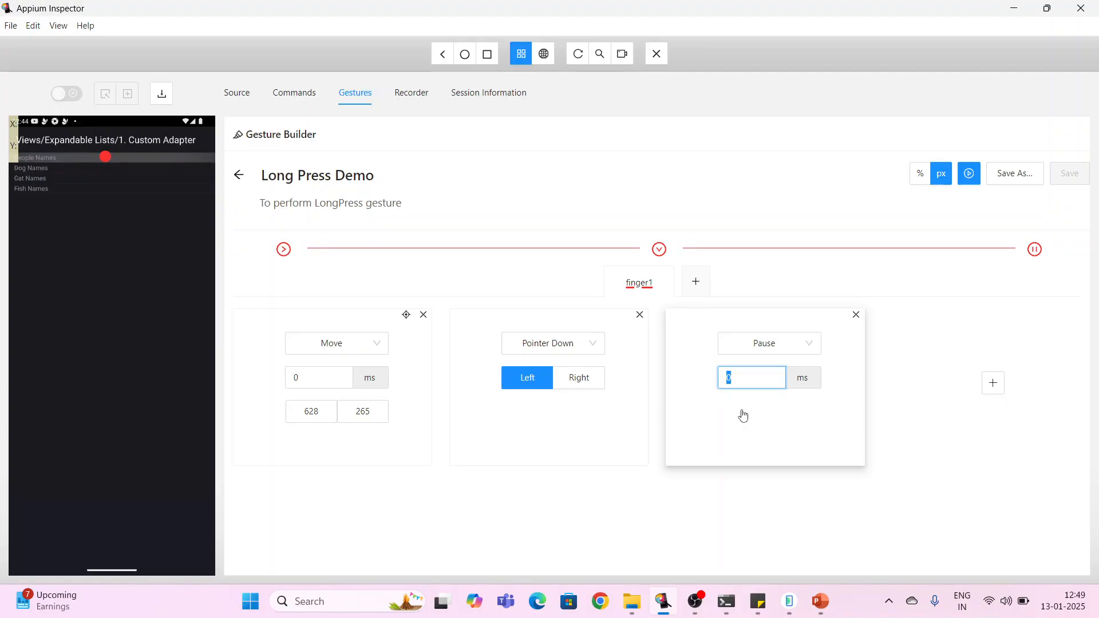
text(3000)
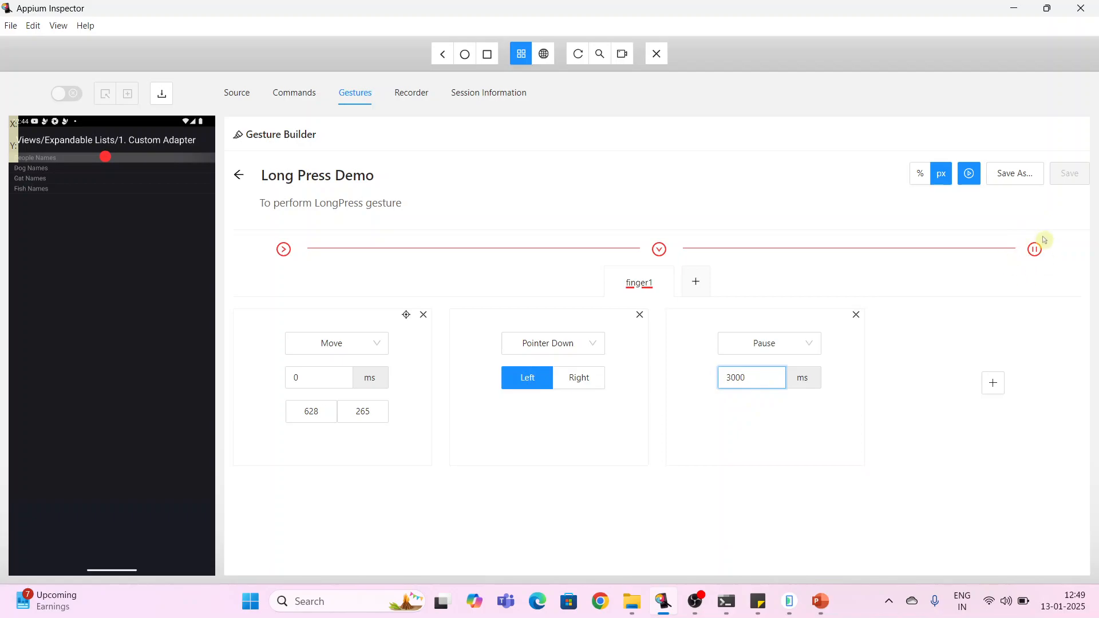
click(857, 315)
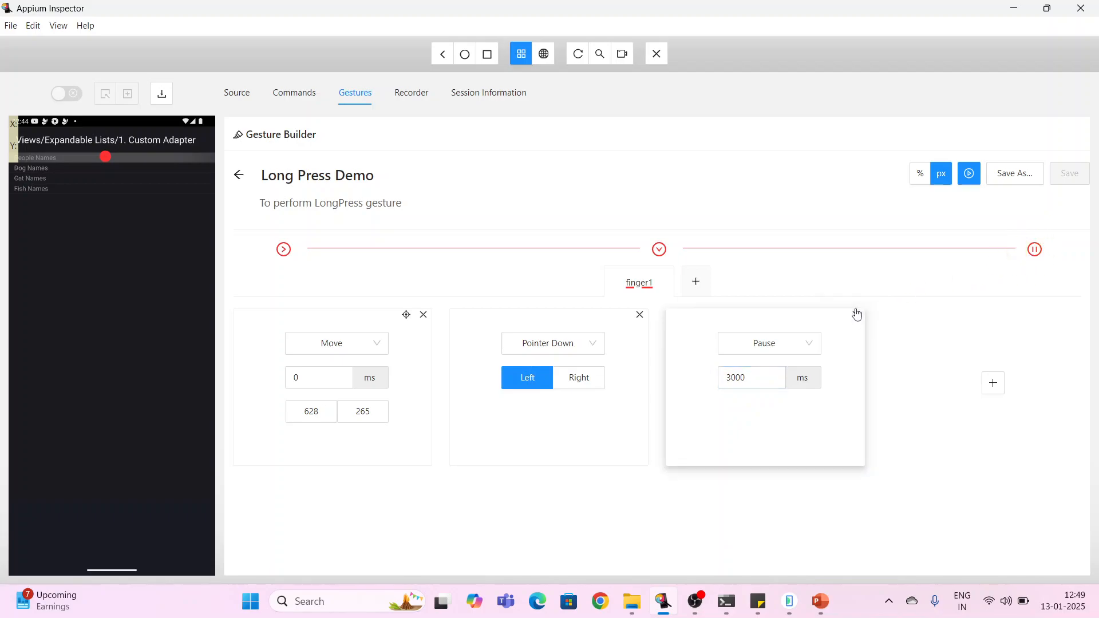
click(857, 316)
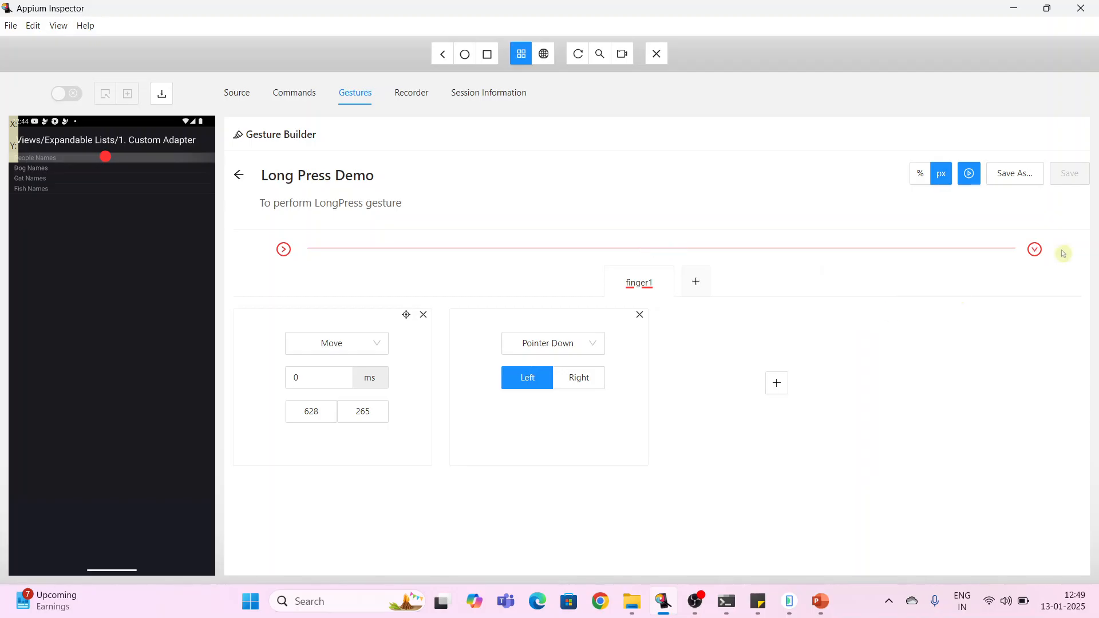
- Add a third action to finger1 and set it to Pause for 3000 ms
click(777, 383)
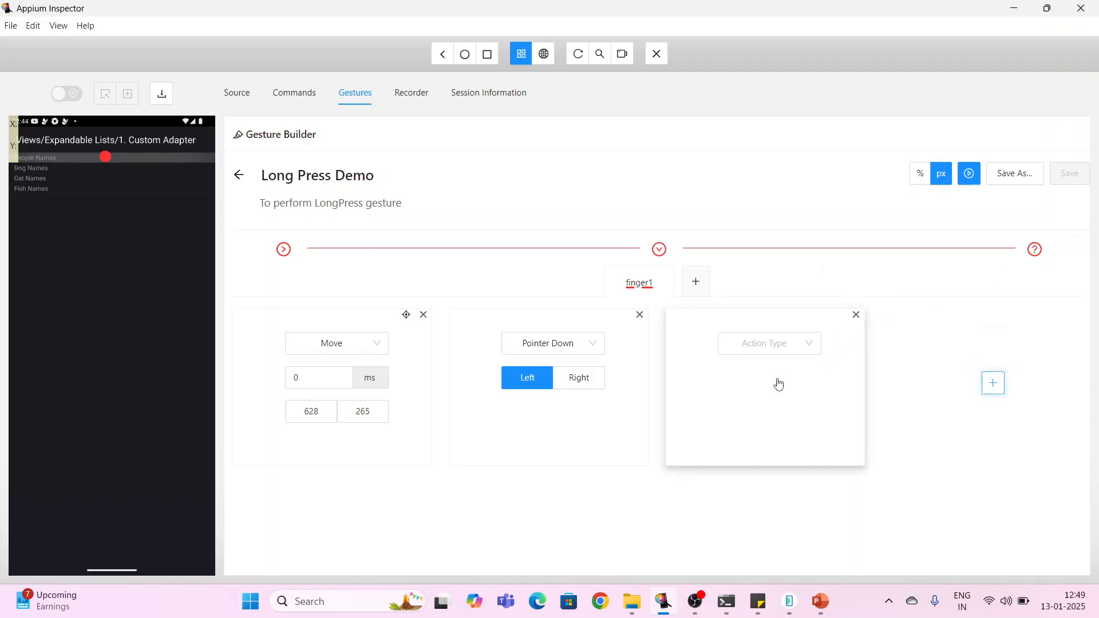
click(813, 347)
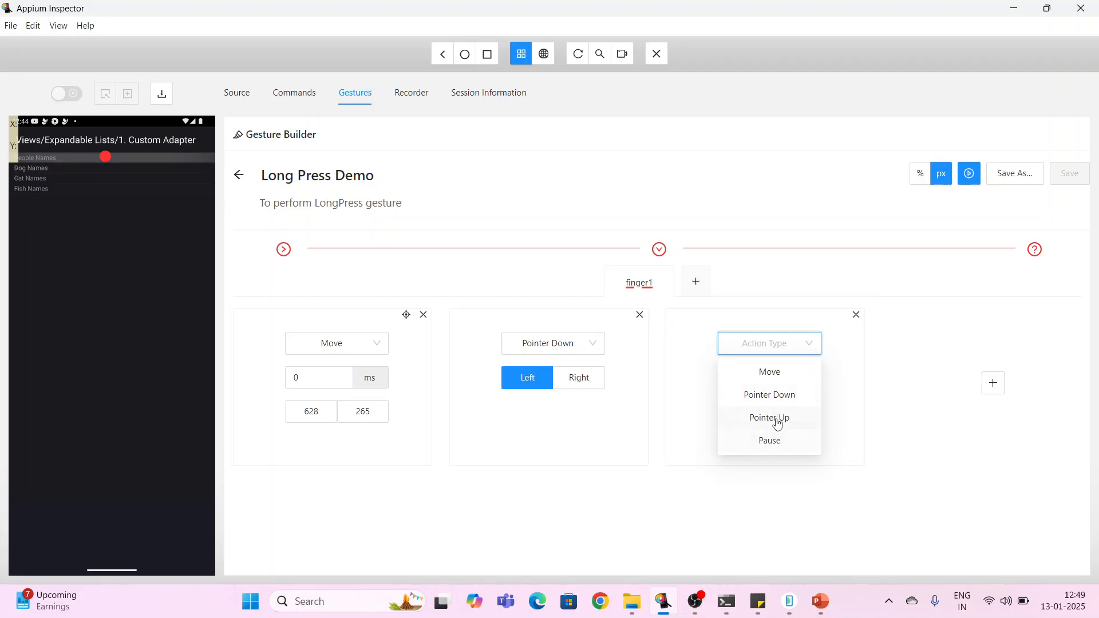
click(765, 442)
click(740, 387)
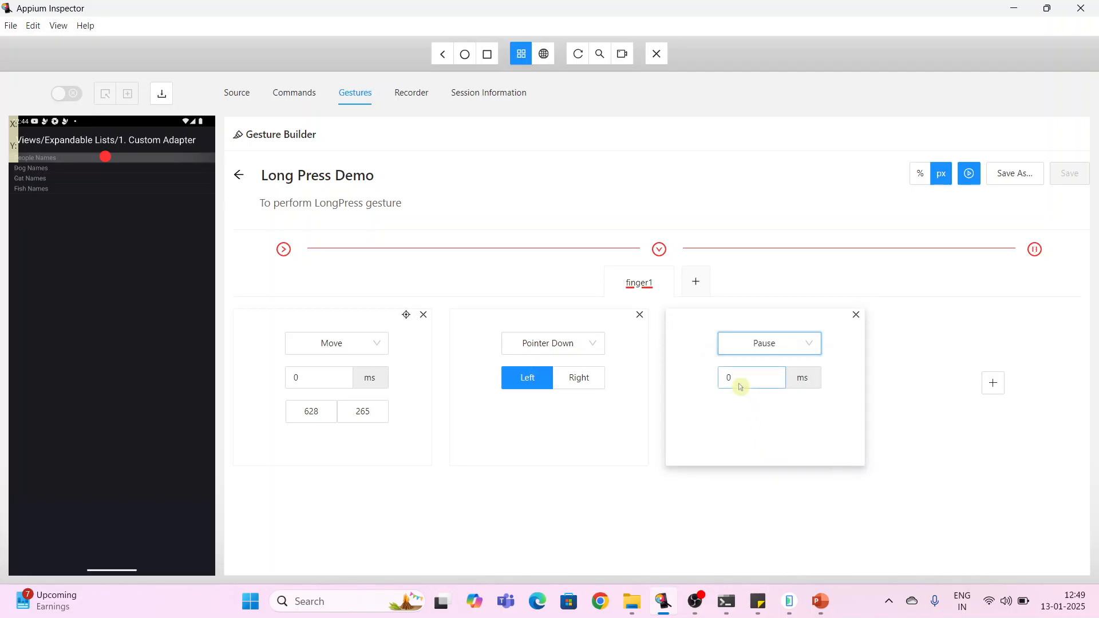
drag(740, 387, 717, 389)
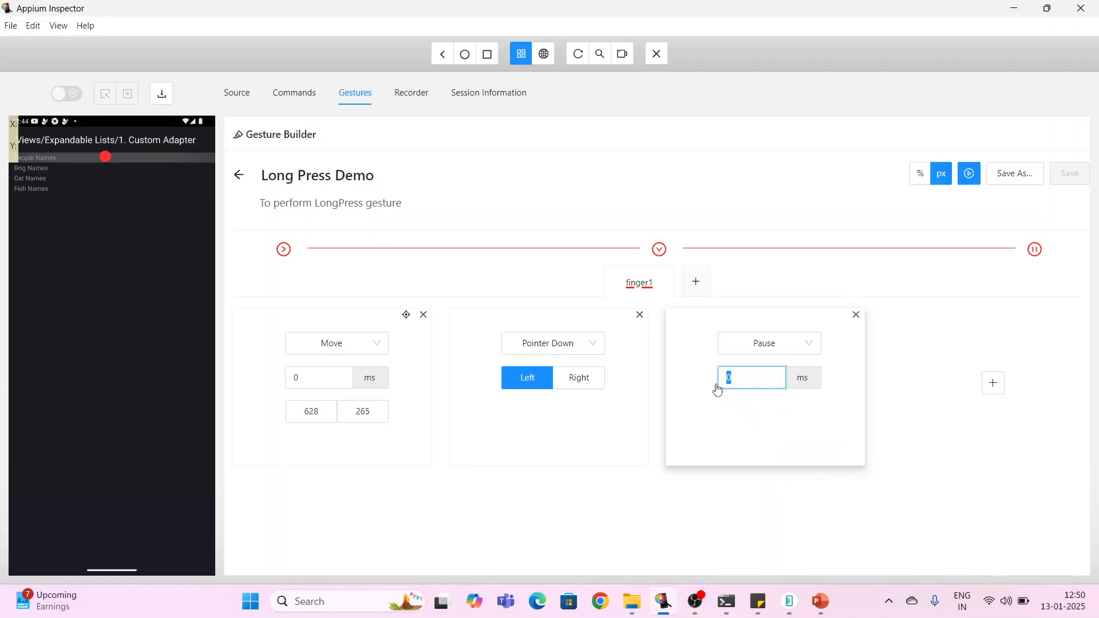
text(3000)
- Add a fourth action to finger1 and set it to Pointer Up with the Left button
mouse_move(1035, 252)
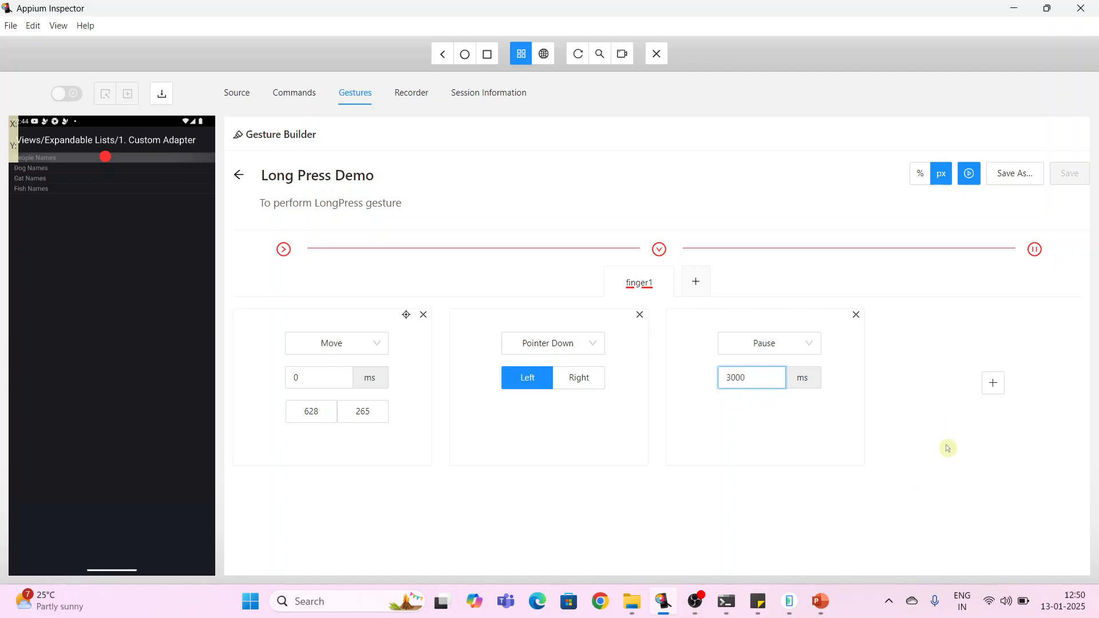
click(994, 385)
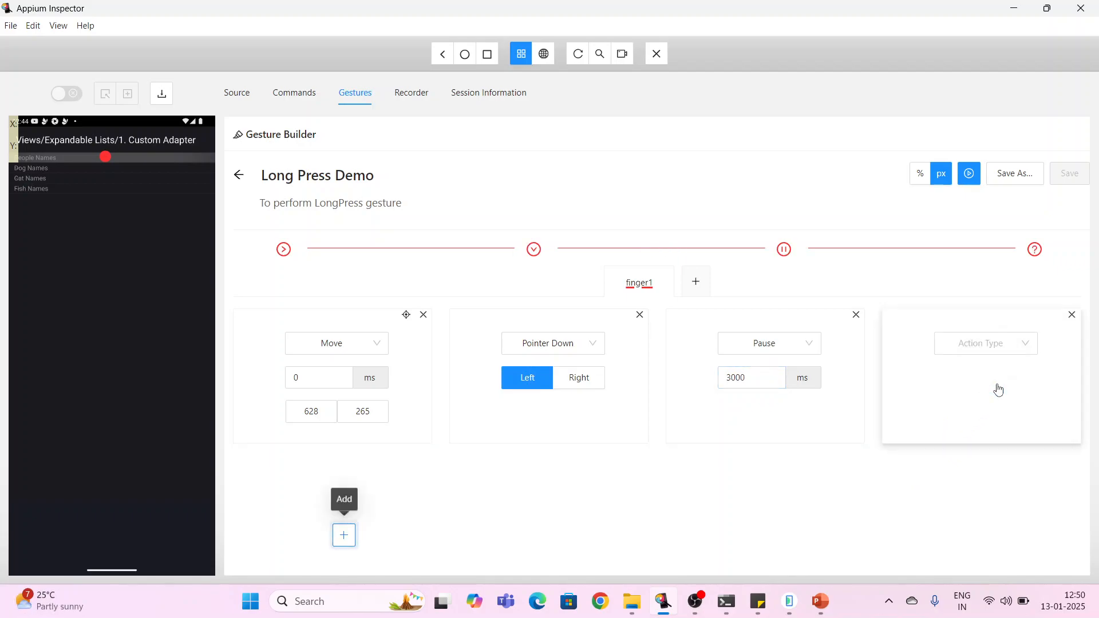
click(1016, 349)
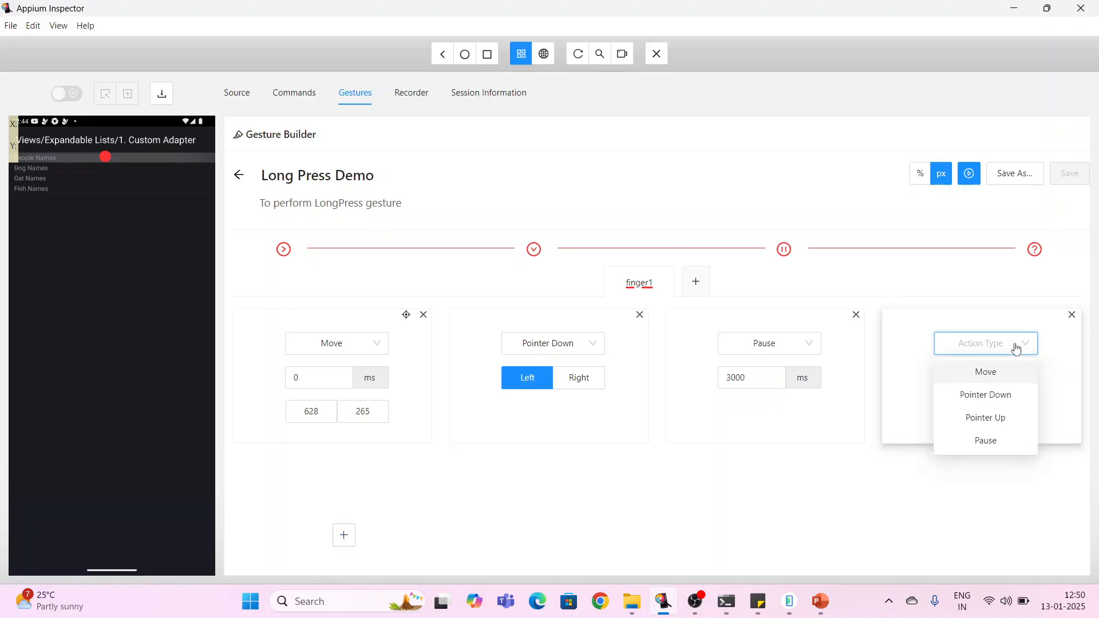
click(999, 426)
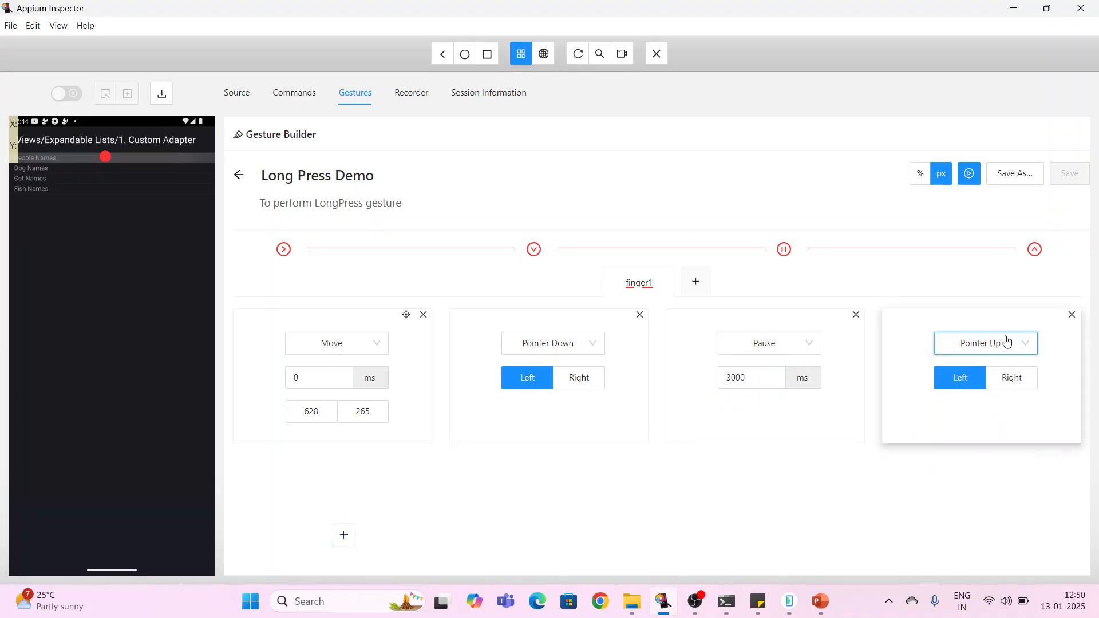
- Play the gesture and check the long-press result on the People Names item in the emulator window
mouse_move(533, 246)
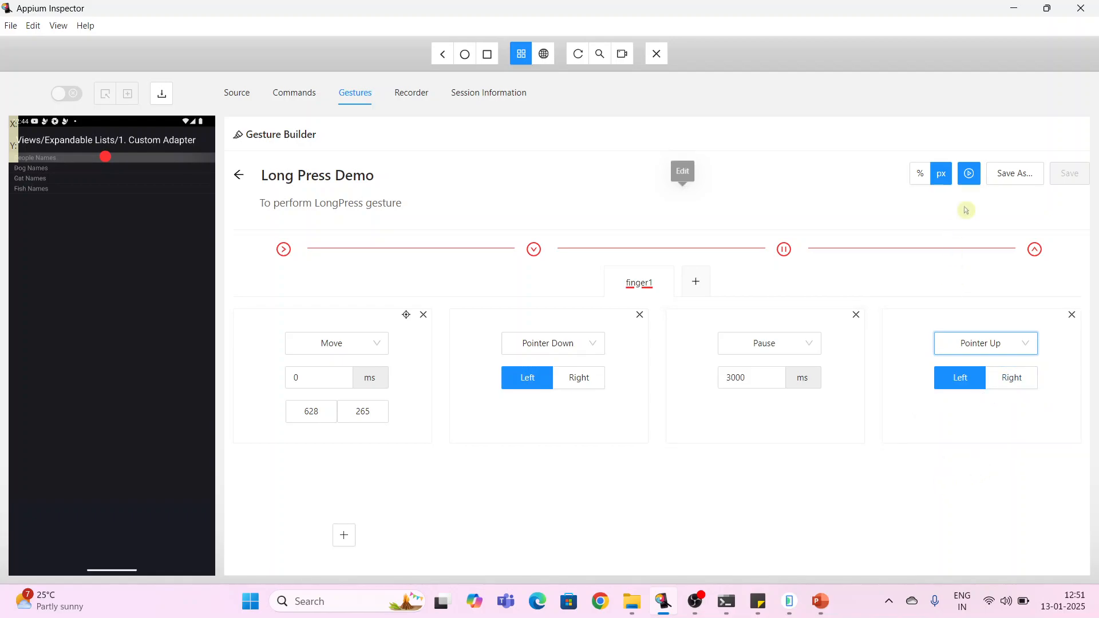
click(969, 173)
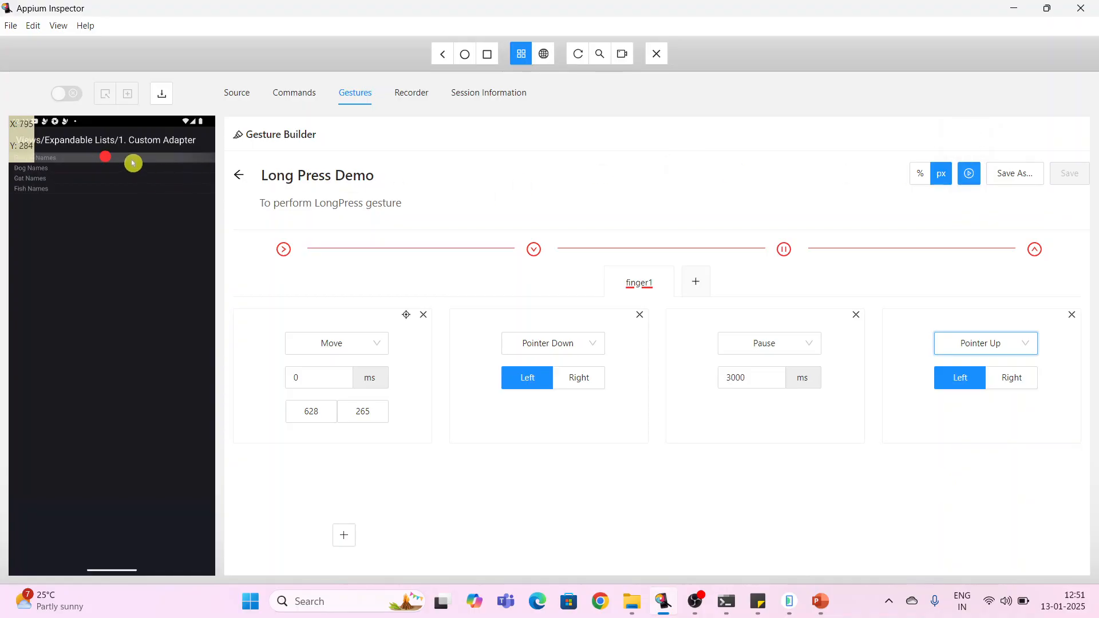
click(789, 601)
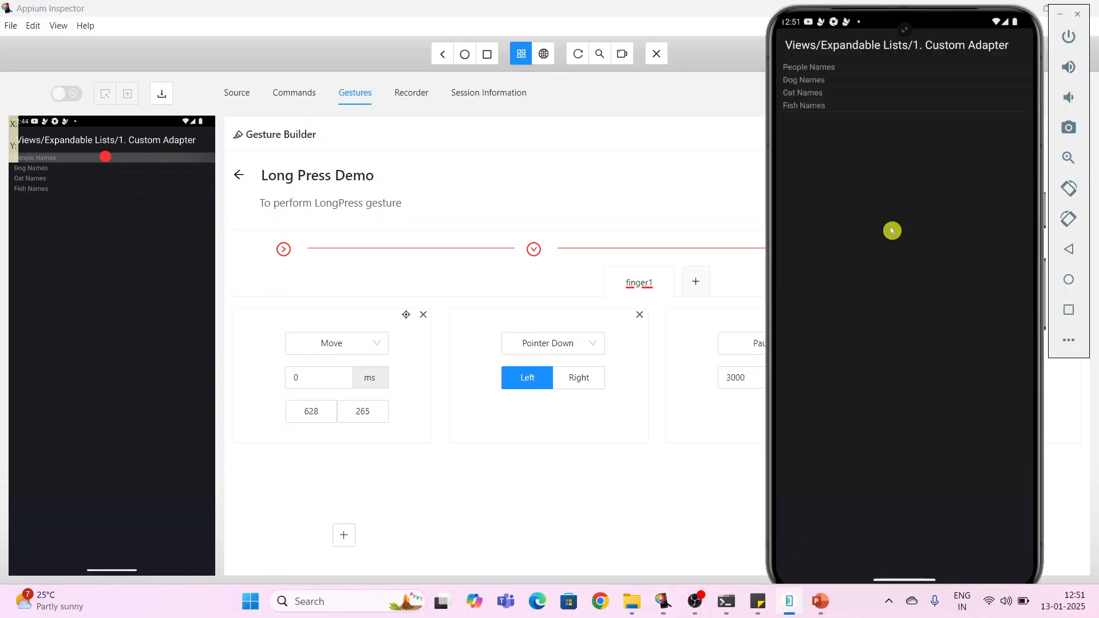
click(938, 69)
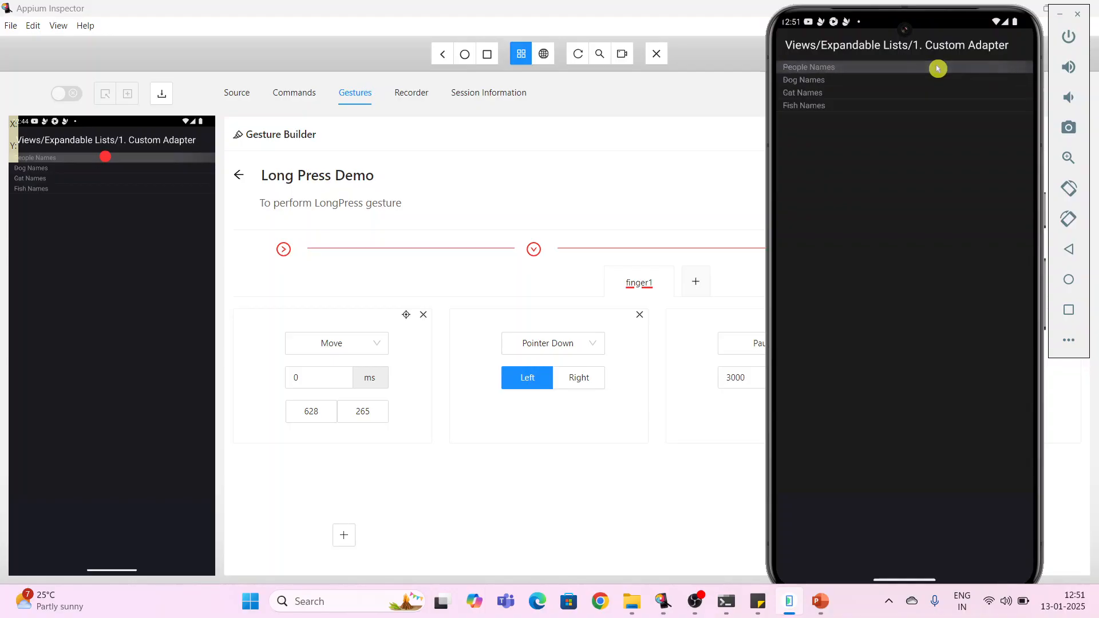
click(914, 205)
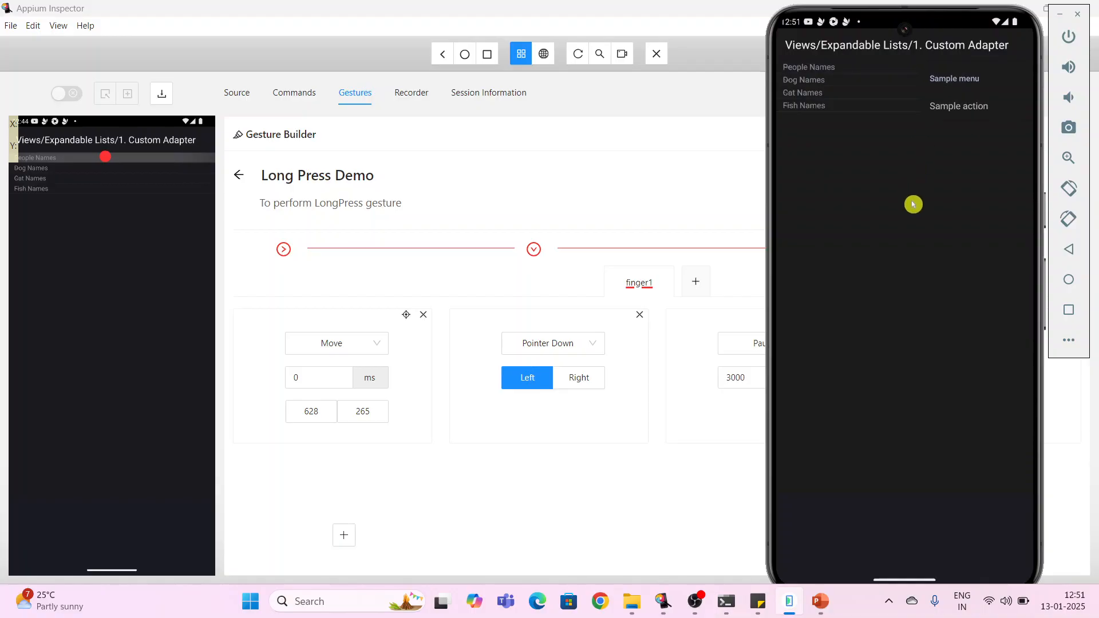
- Replay the gesture from the Inspector, refresh the screenshot to view the result, and dismiss the popup menu with Back
click(718, 97)
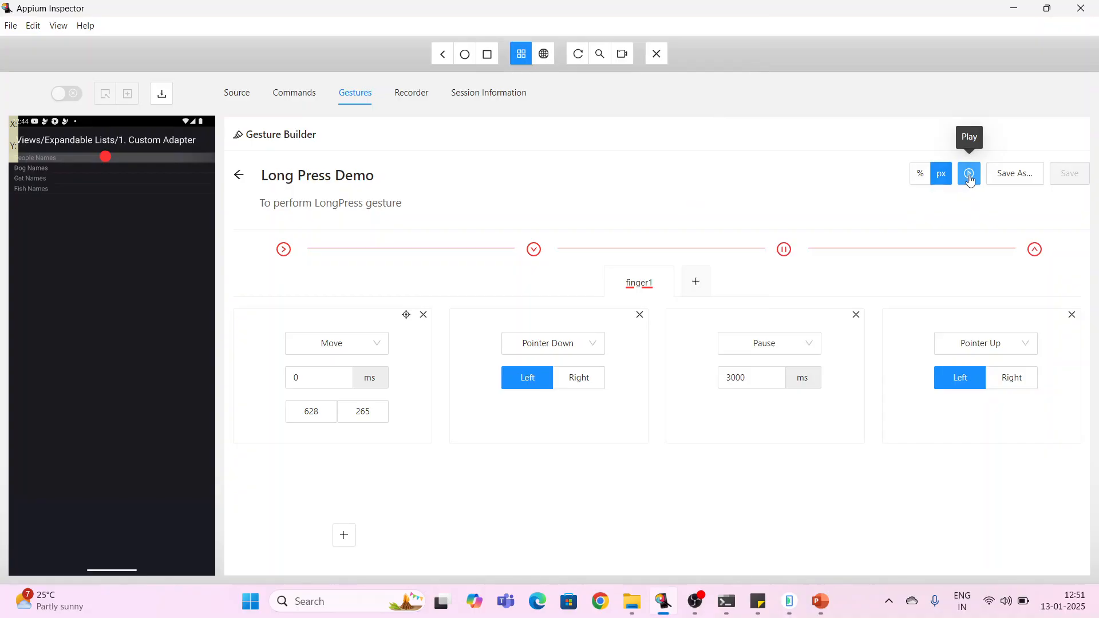
click(969, 174)
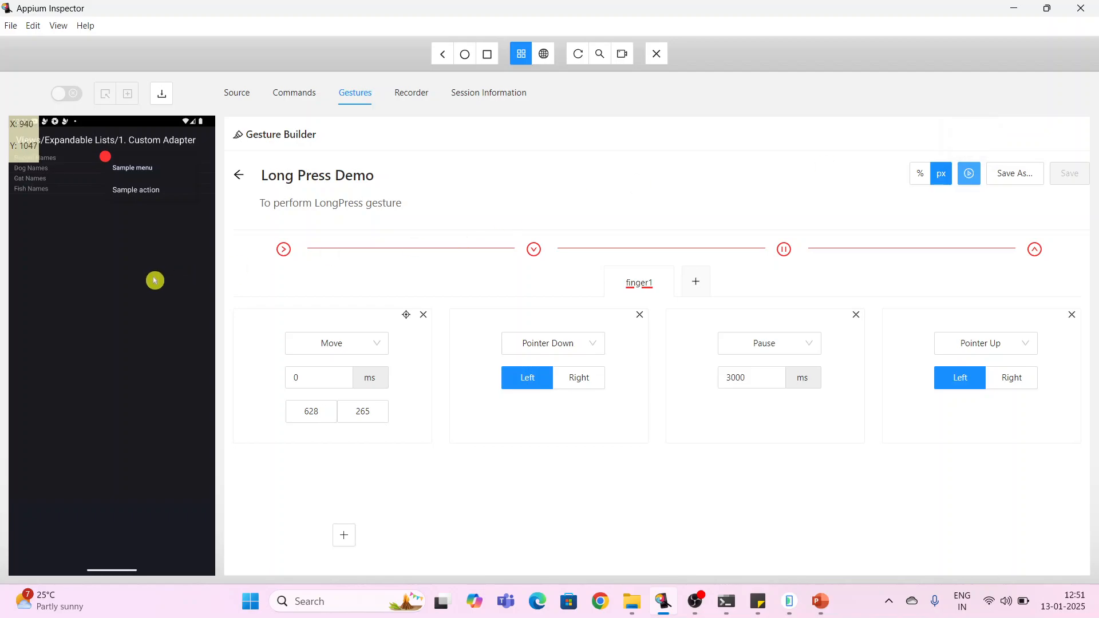
click(578, 53)
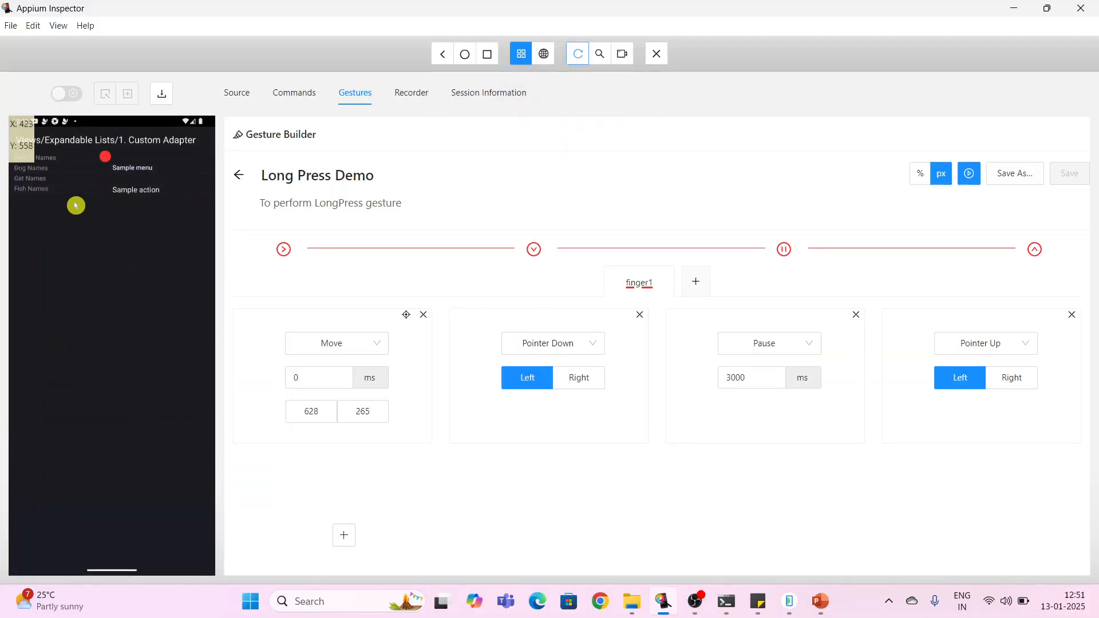
click(442, 55)
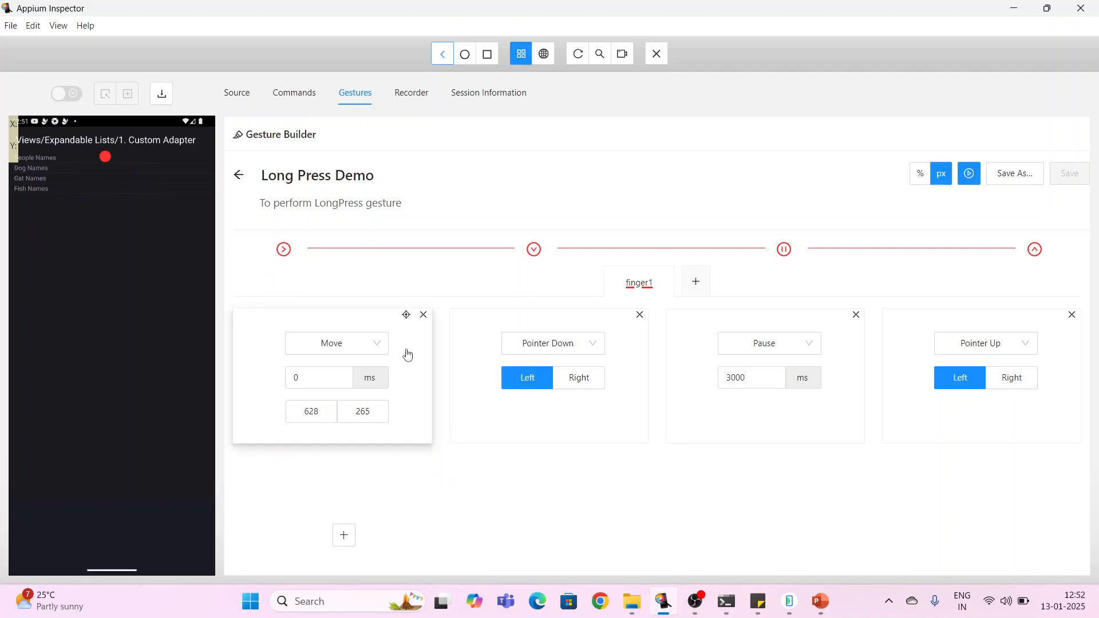
- Re-pick the Move target on the Dog Names row, giving X 526 and Y 330, and play the gesture
click(407, 318)
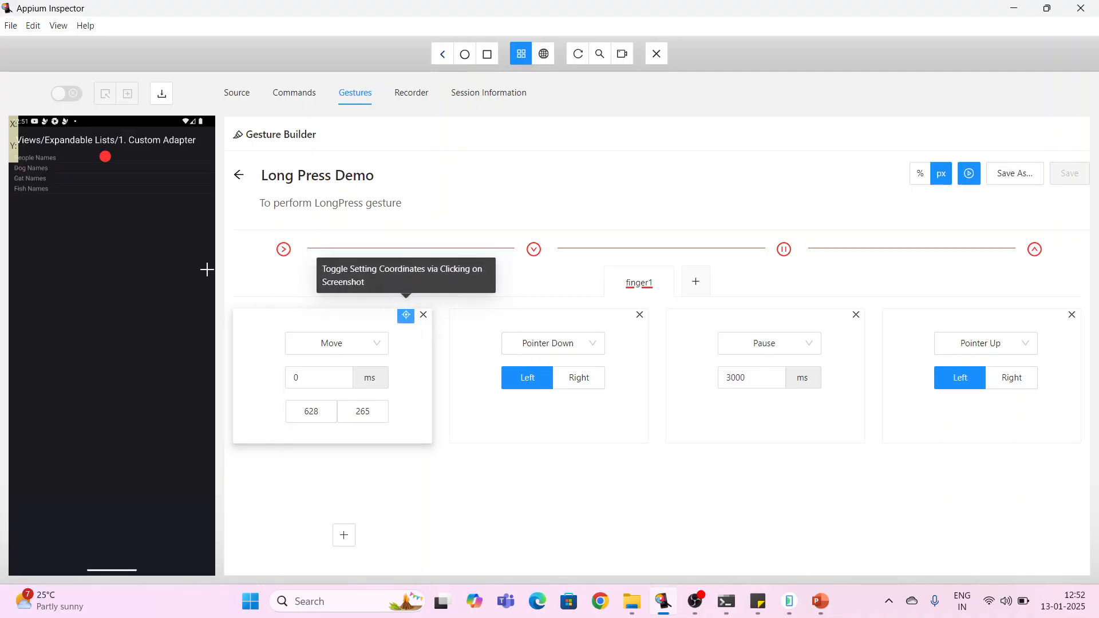
click(88, 166)
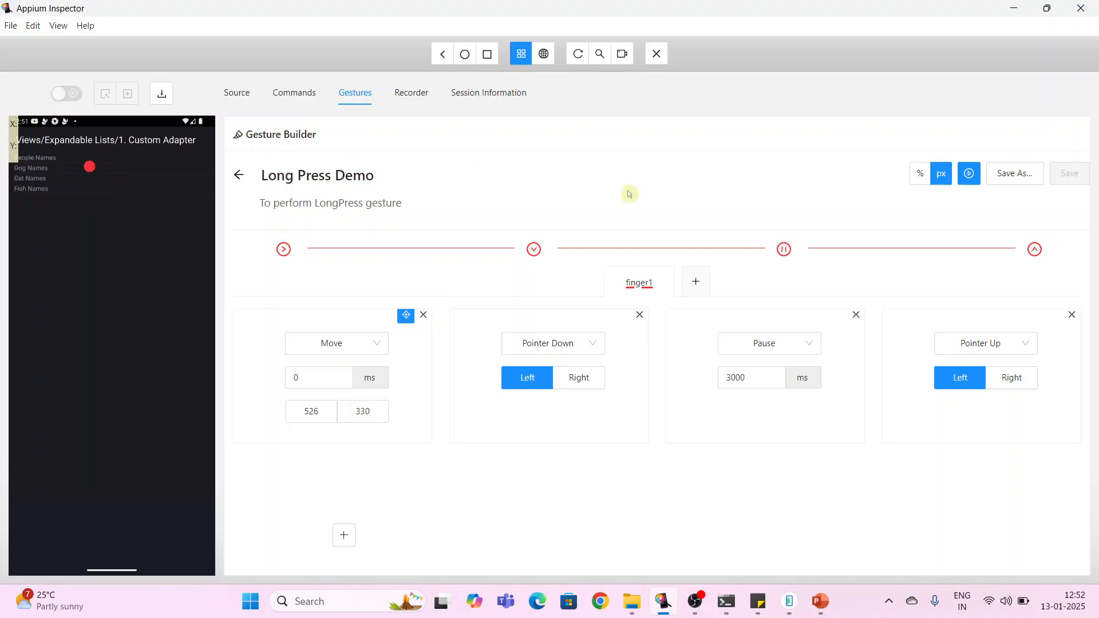
click(970, 173)
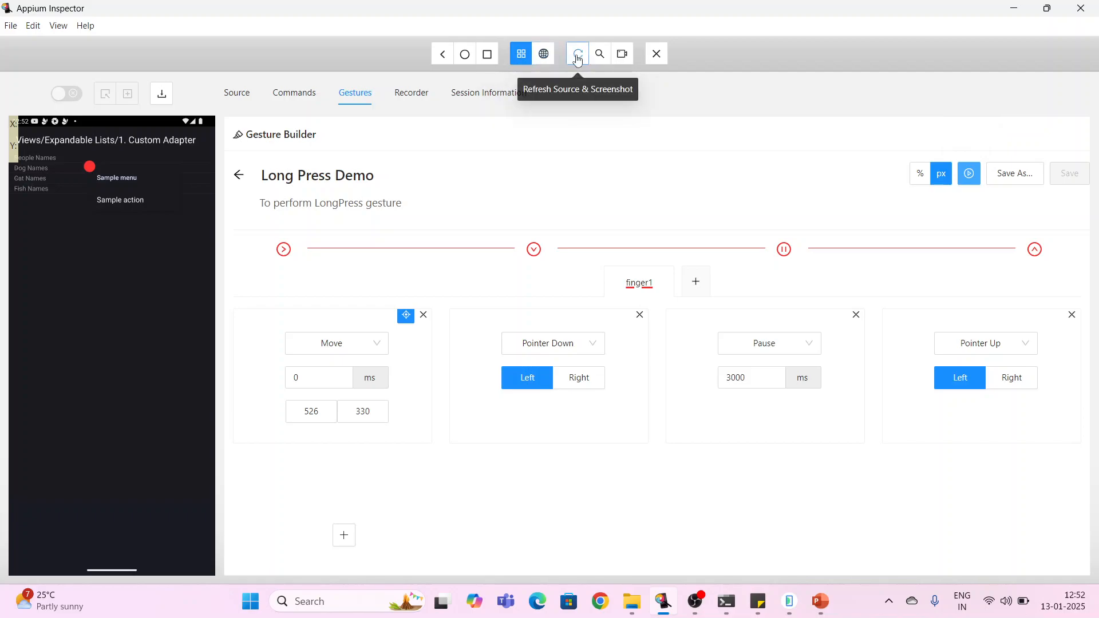
- Dismiss the popup with Back, re-pick the Move target on the Fish Names row (X 540, Y 479), and play the gesture
click(444, 58)
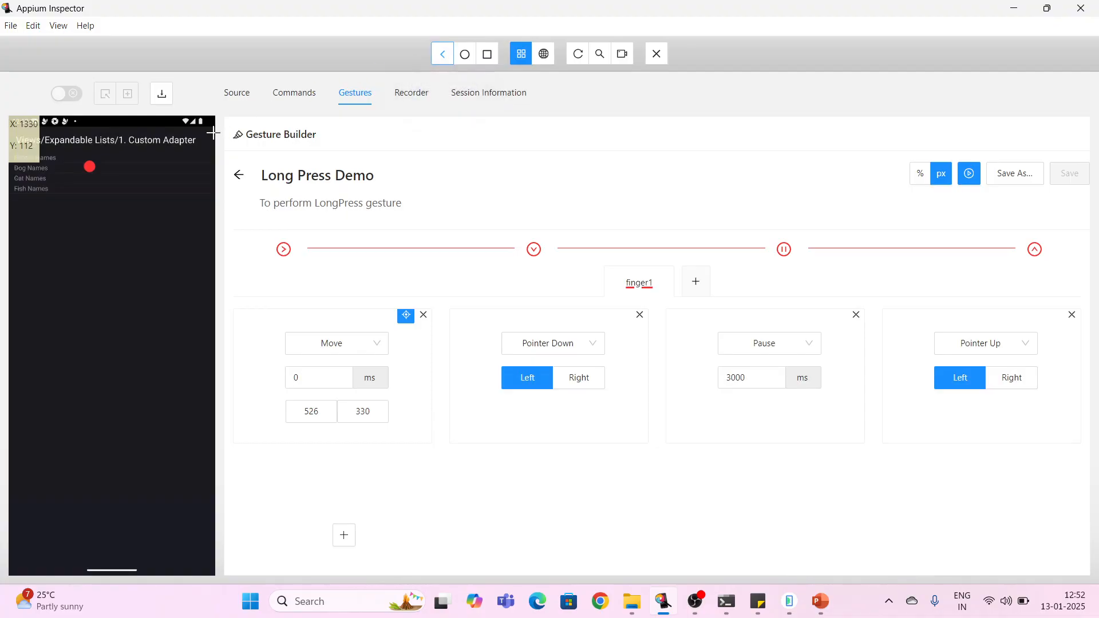
click(92, 189)
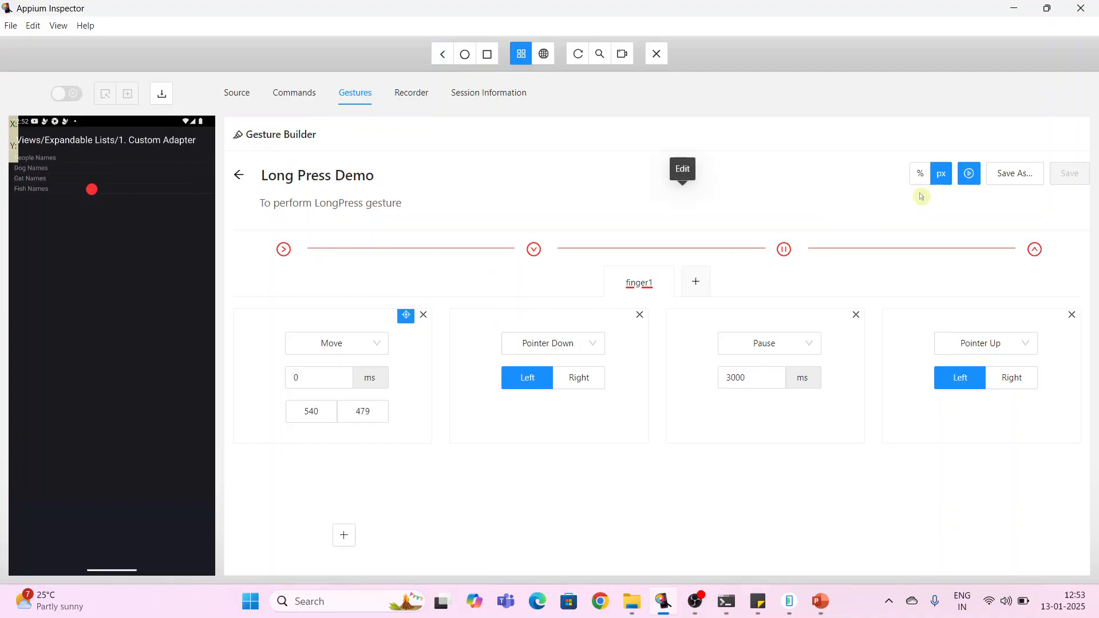
click(972, 181)
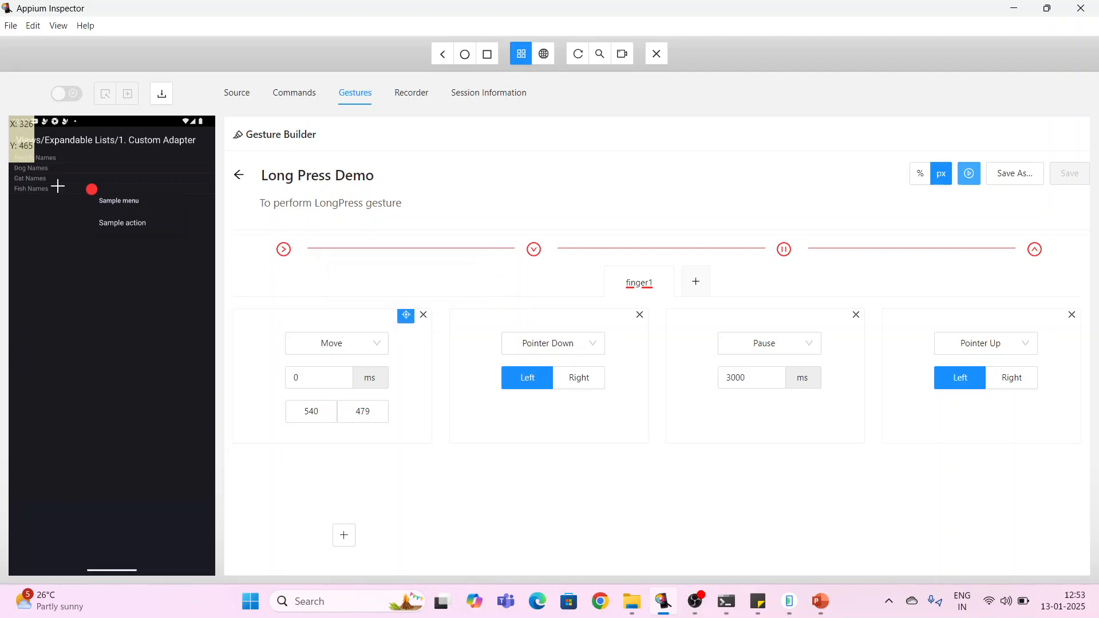
- Dismiss the device popup menu with Back and save the Long Press Demo gesture
click(446, 60)
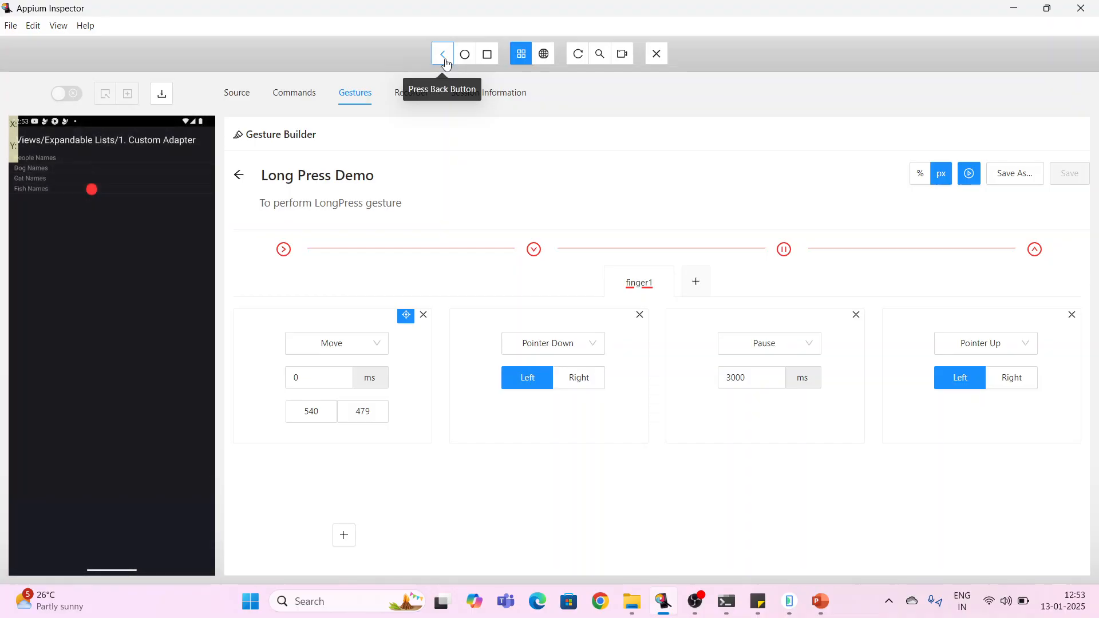
click(1016, 178)
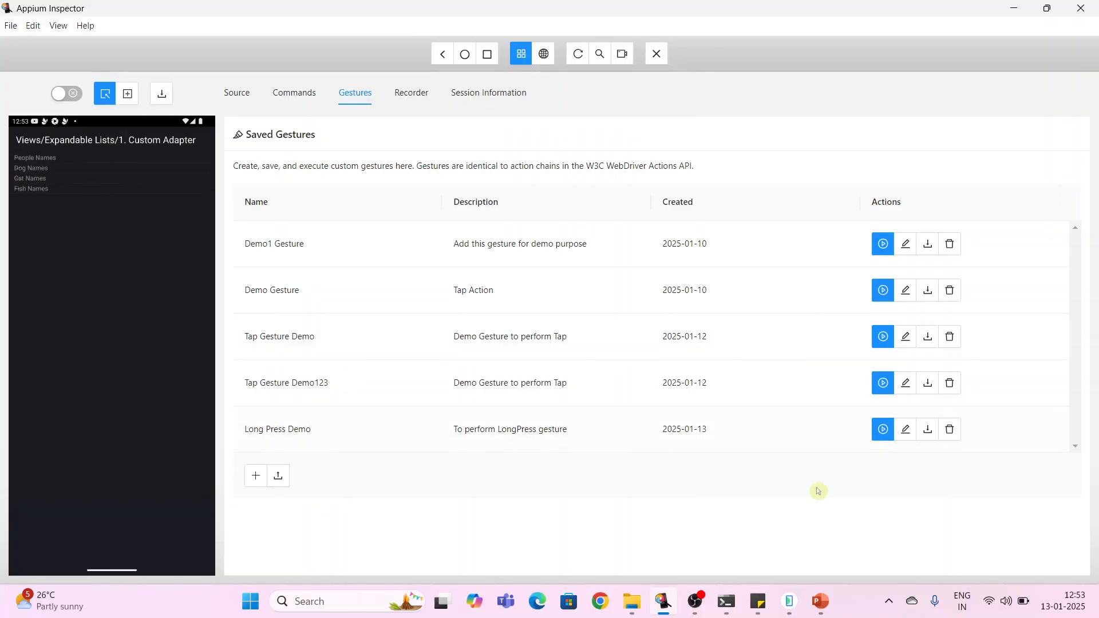
- Run the saved Long Press Demo gesture from the Saved Gestures list, dismiss the popup with Back, and view the emulator
click(884, 431)
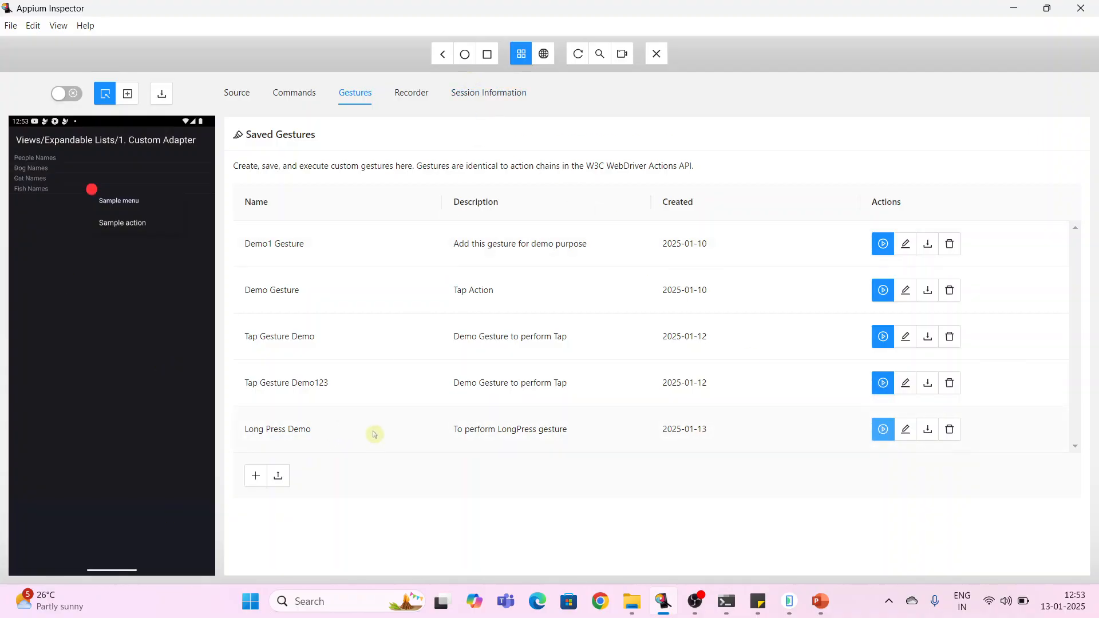
click(444, 57)
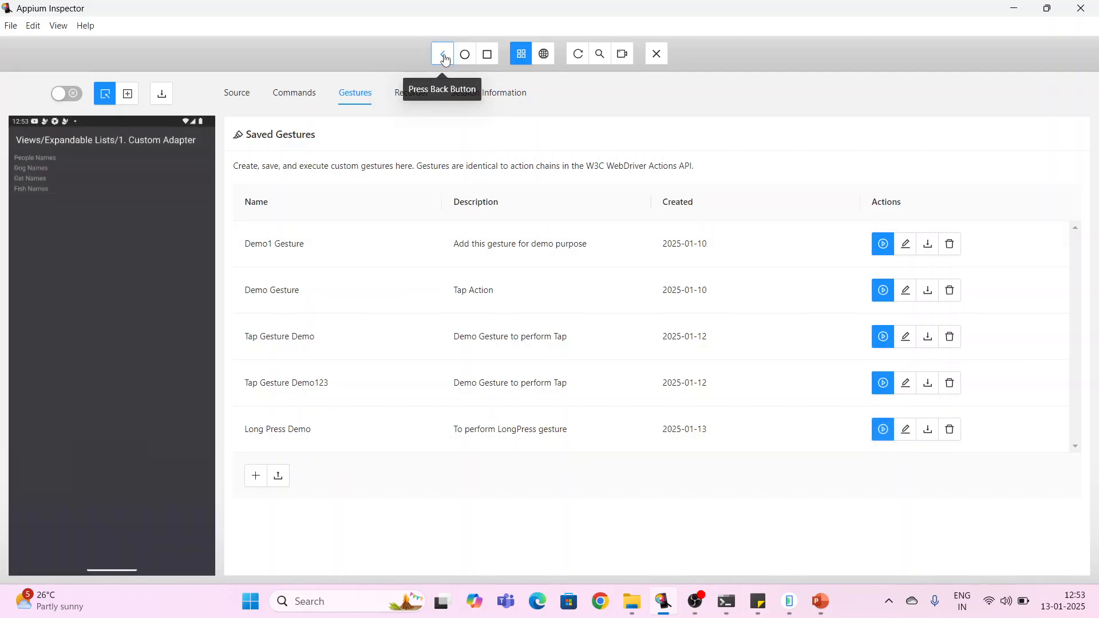
click(790, 604)
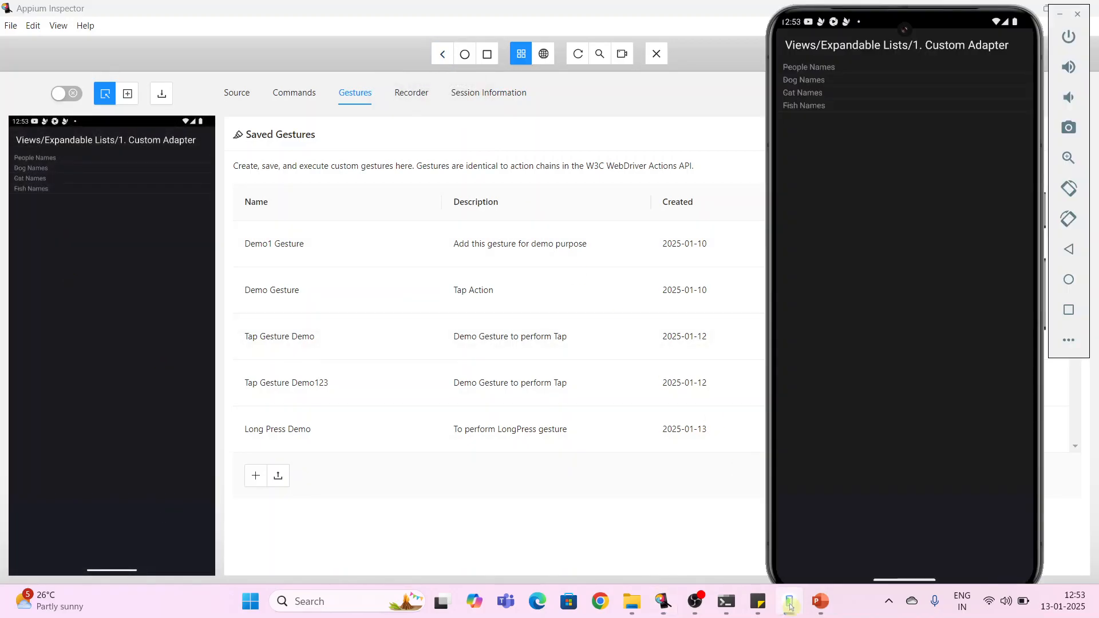
- Return the emulator to its home screen, long-press the YouTube icon on the device, and dismiss its shortcut menu
click(1069, 286)
click(1069, 281)
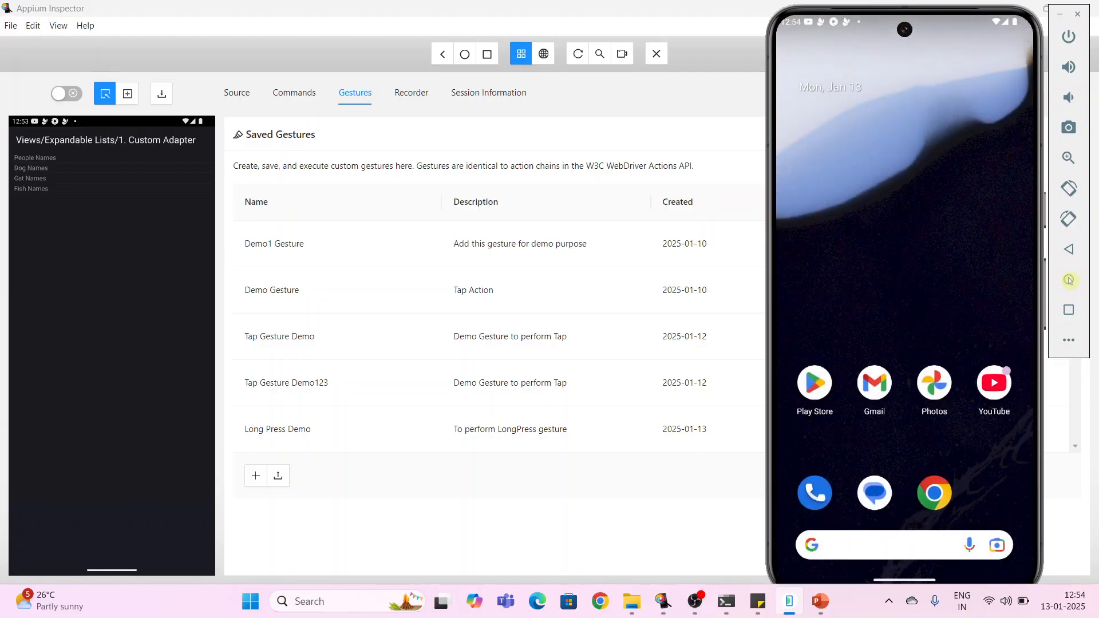
click(995, 388)
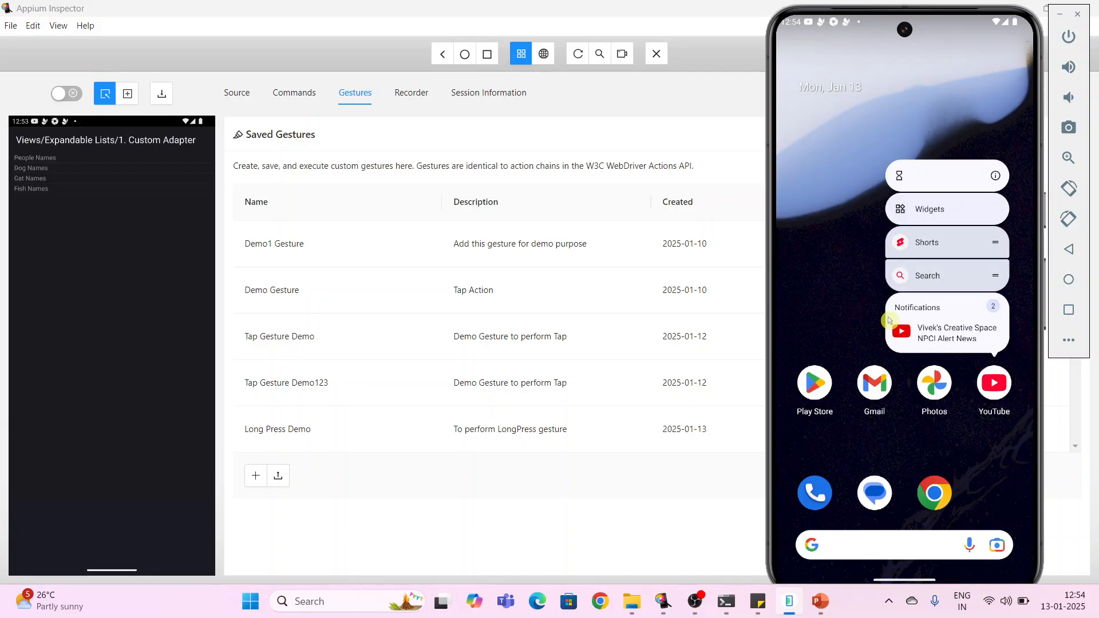
click(853, 310)
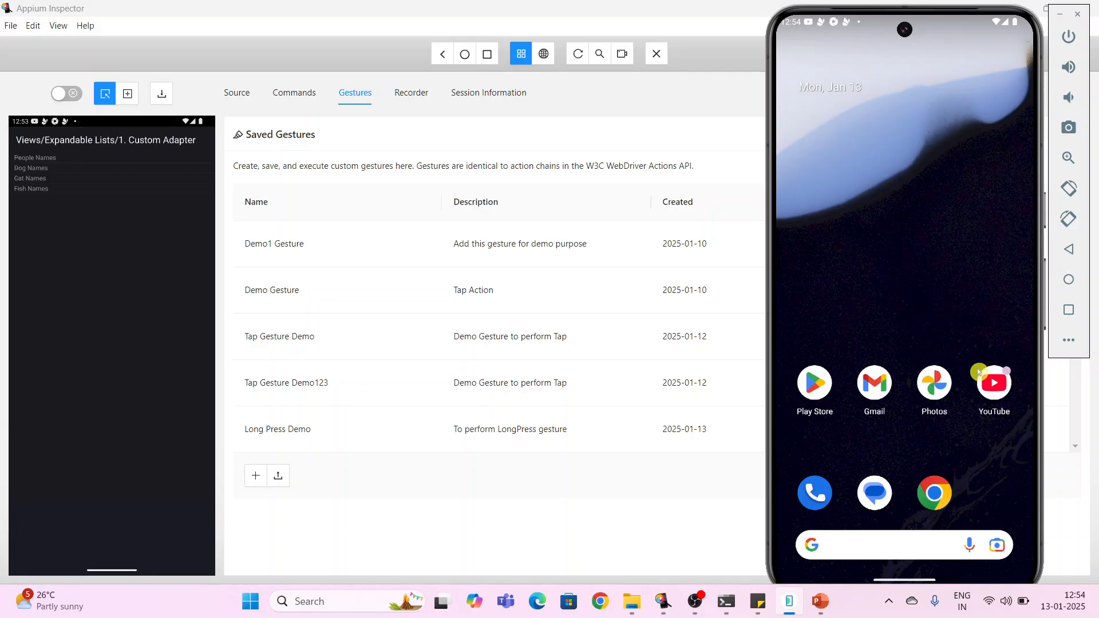
- Refresh the Inspector screenshot and open the saved Long Press Demo gesture for editing
click(579, 58)
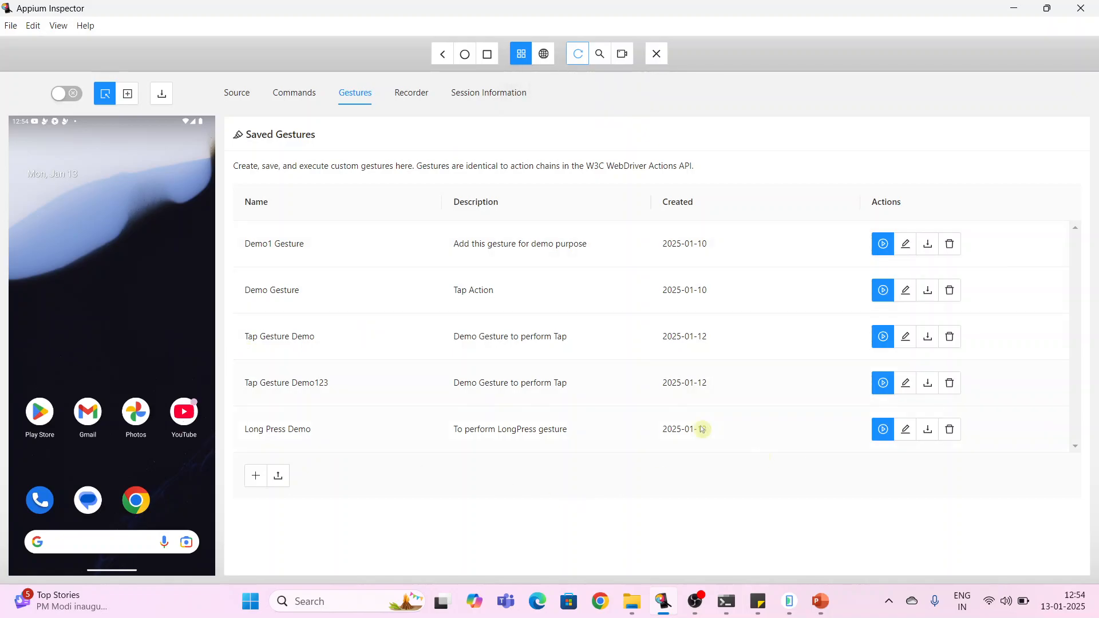
mouse_move(422, 416)
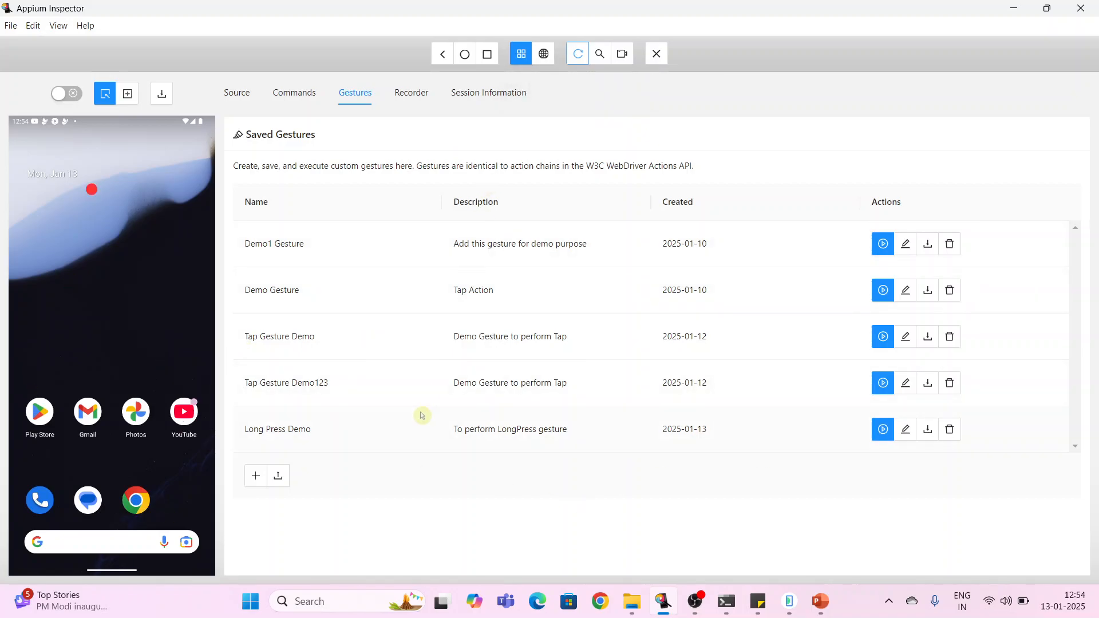
click(909, 434)
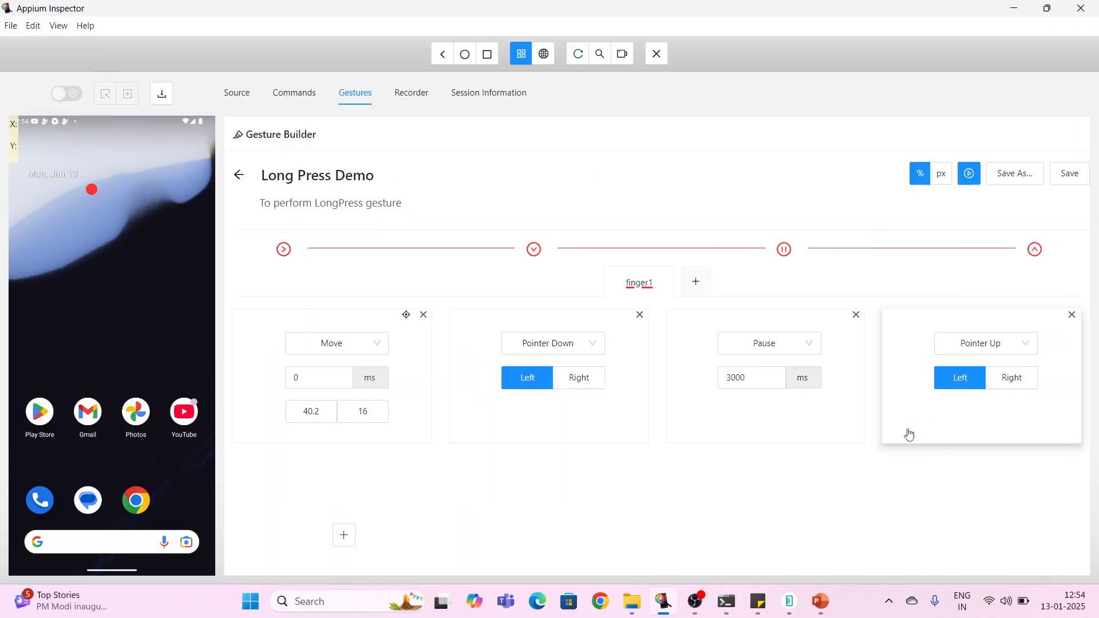
- Re-pick the Move target on the YouTube icon, giving 85.1 and 64.5, and play the gesture
click(407, 318)
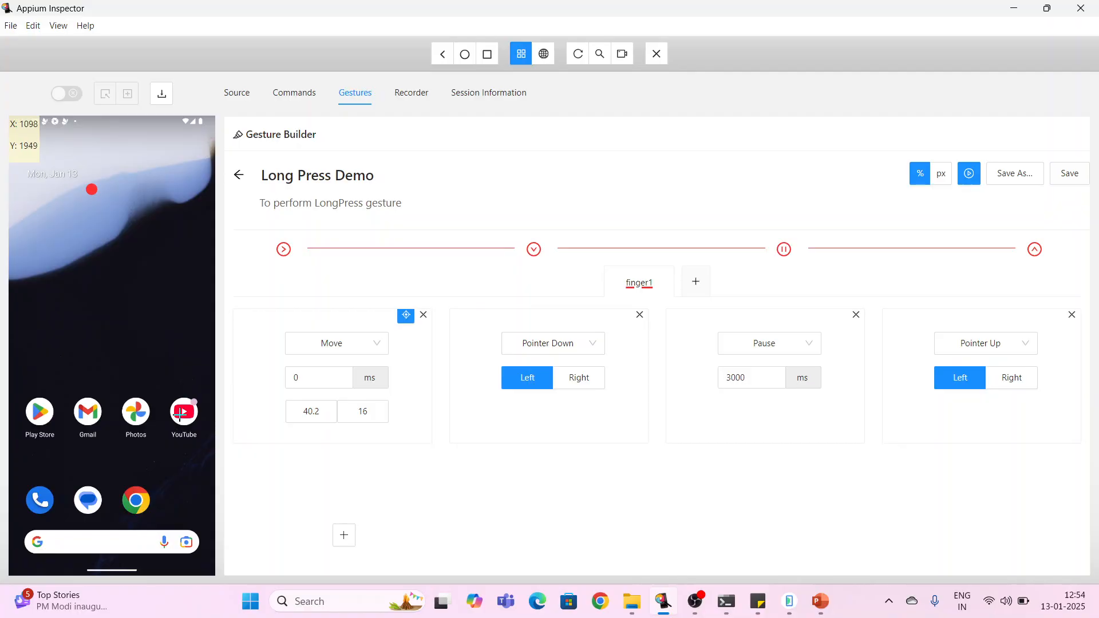
click(184, 412)
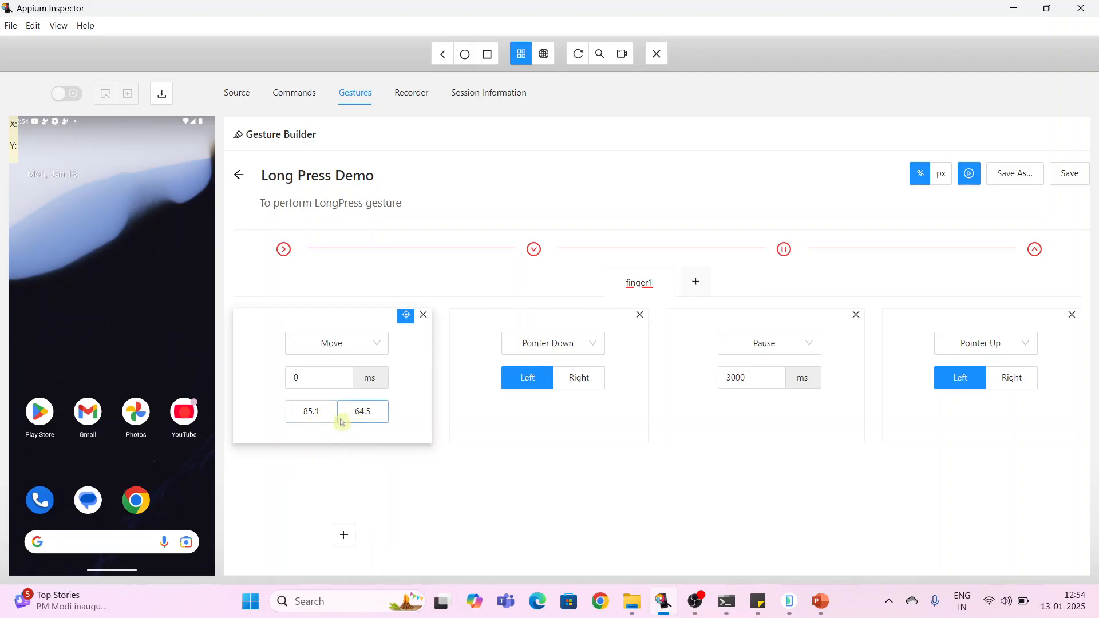
click(970, 175)
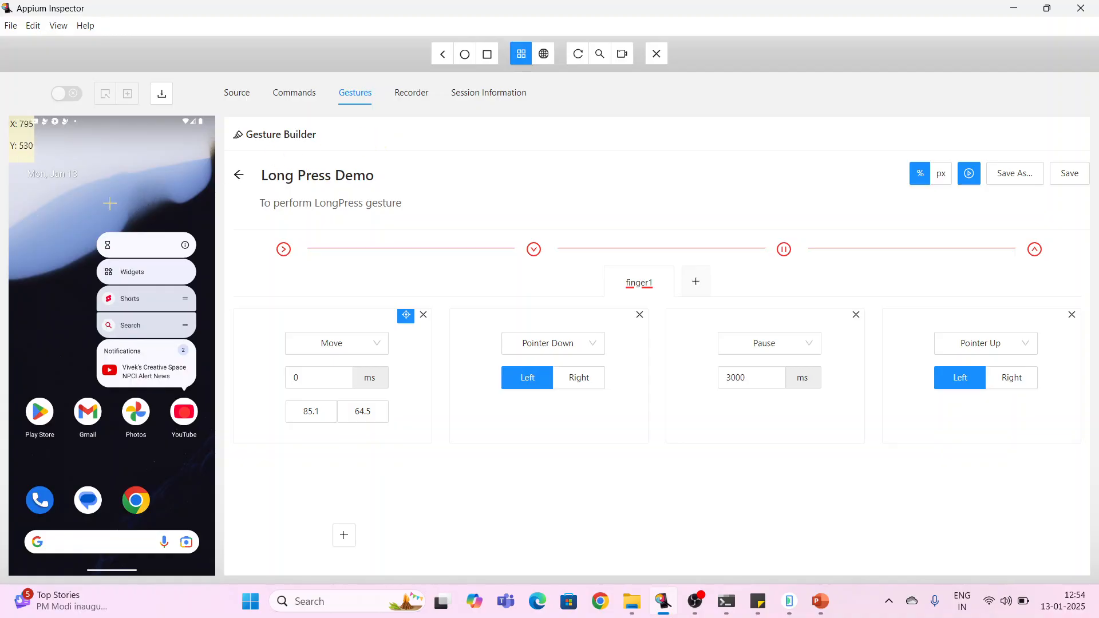
- Re-pick the Move target on empty wallpaper, giving 23.9 and 33.6, and press the device Back button
click(57, 270)
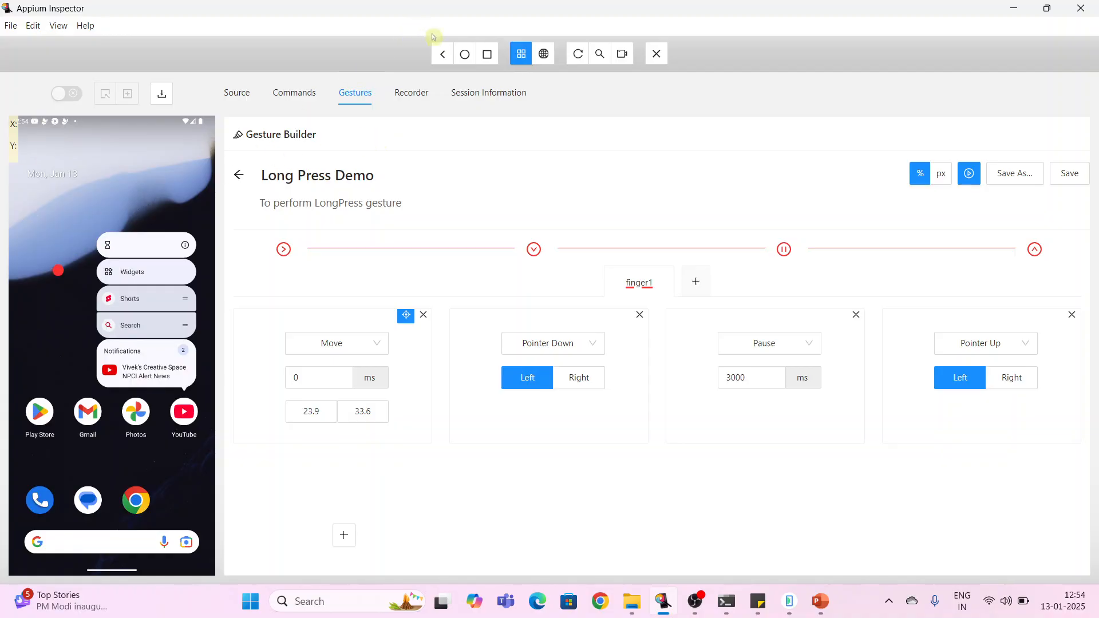
click(444, 55)
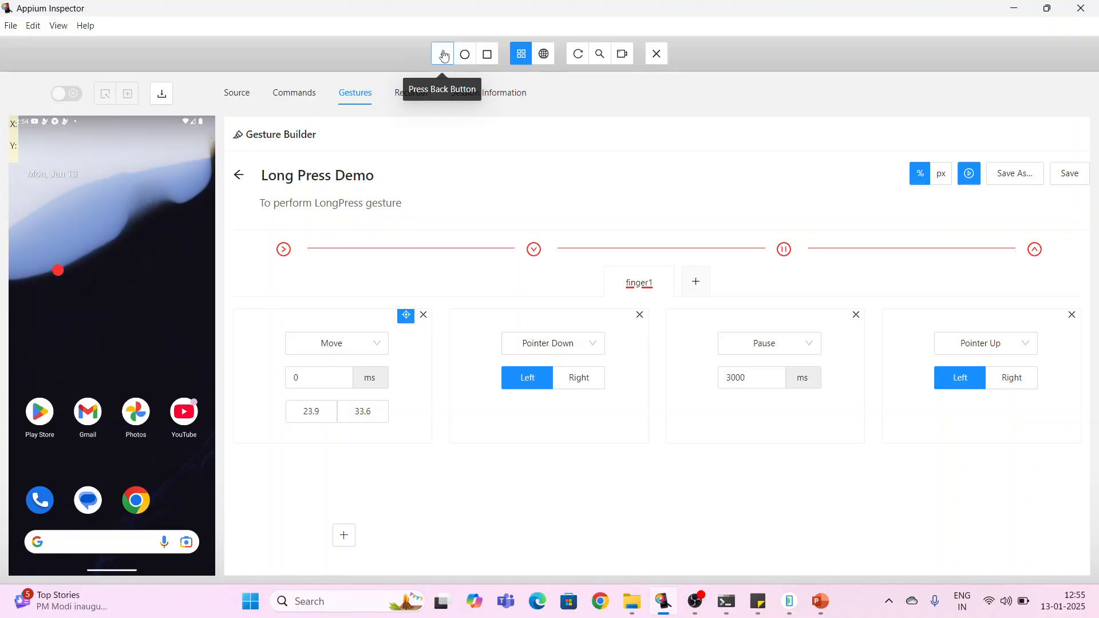
- Switch to Eclipse IDE from the desktop and launch it with the AppiumGuide workspace
key(super+d)
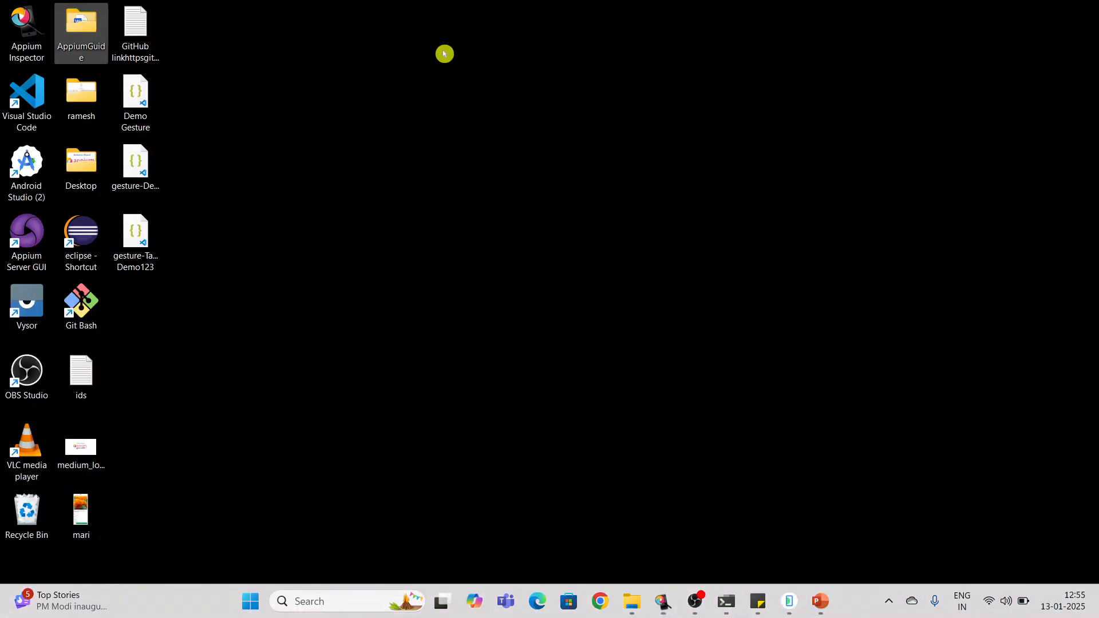
double_click(90, 237)
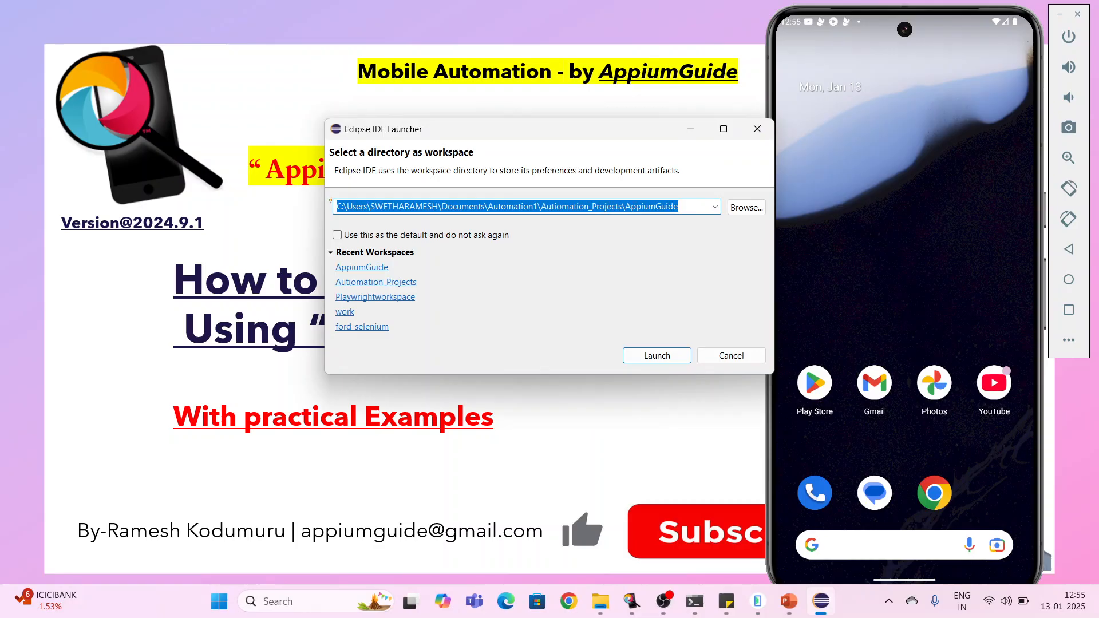
click(654, 357)
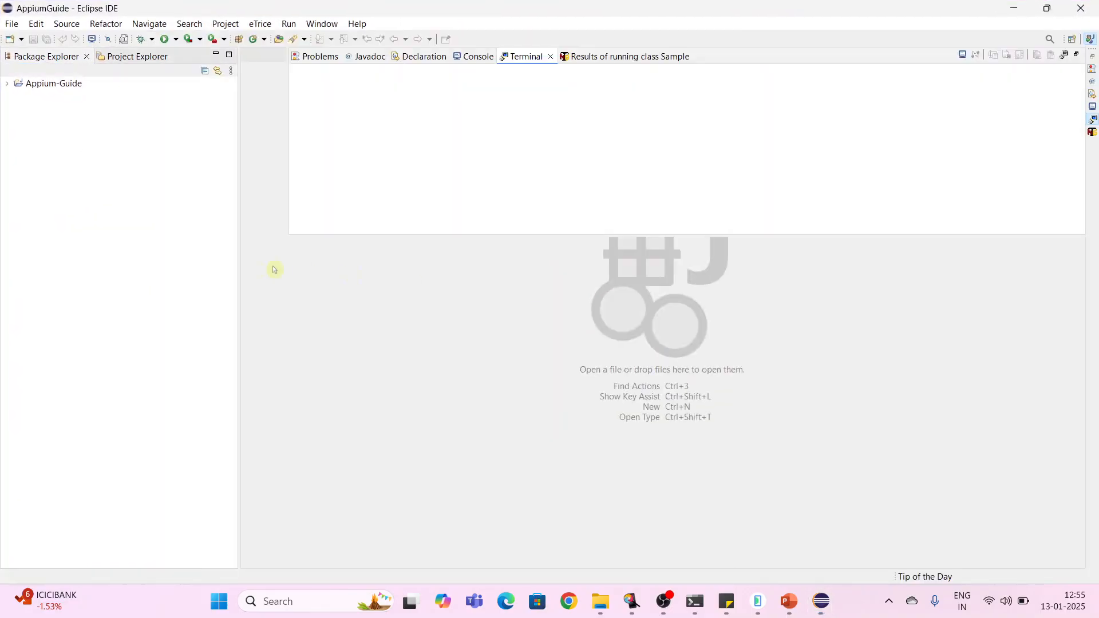
- Expand Appium-Guide, src/test/java and the demo package, and open LongPressDemo.java
click(8, 86)
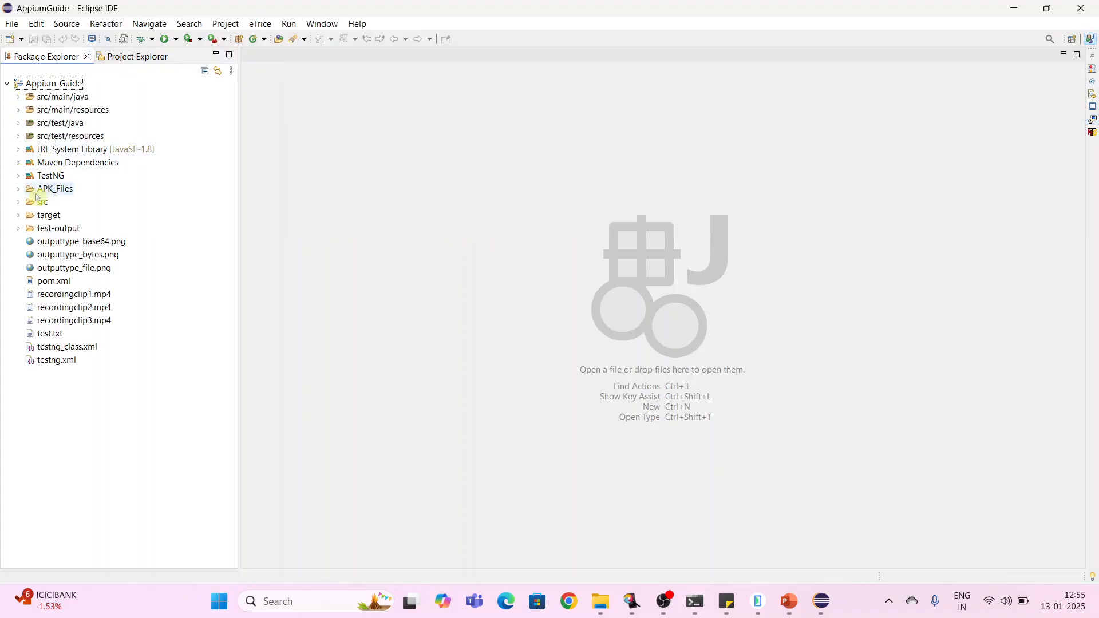
click(18, 123)
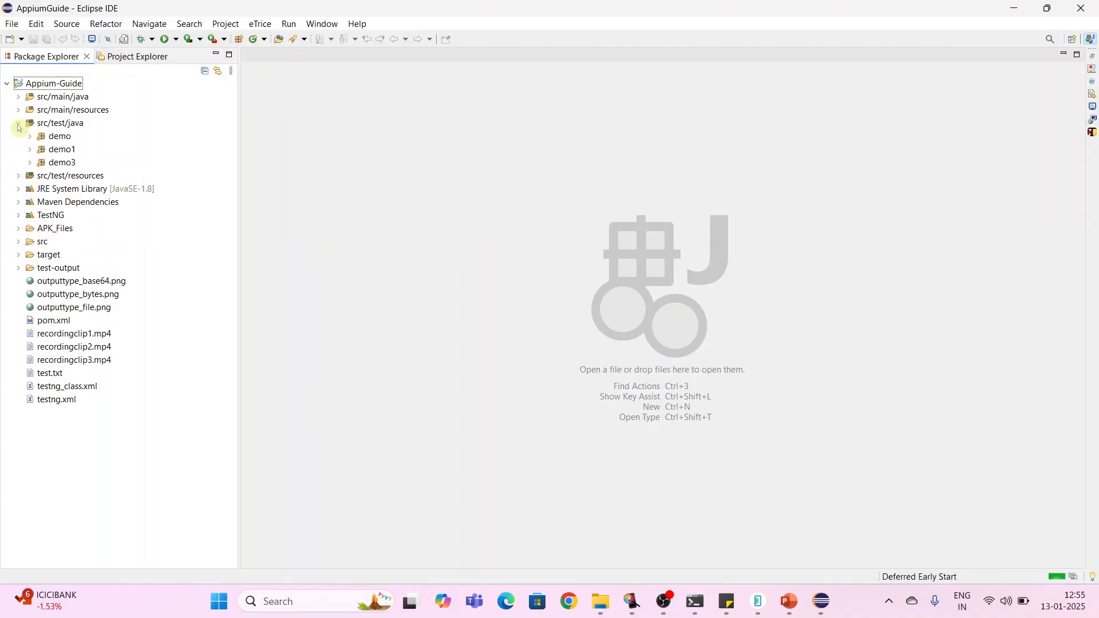
click(29, 138)
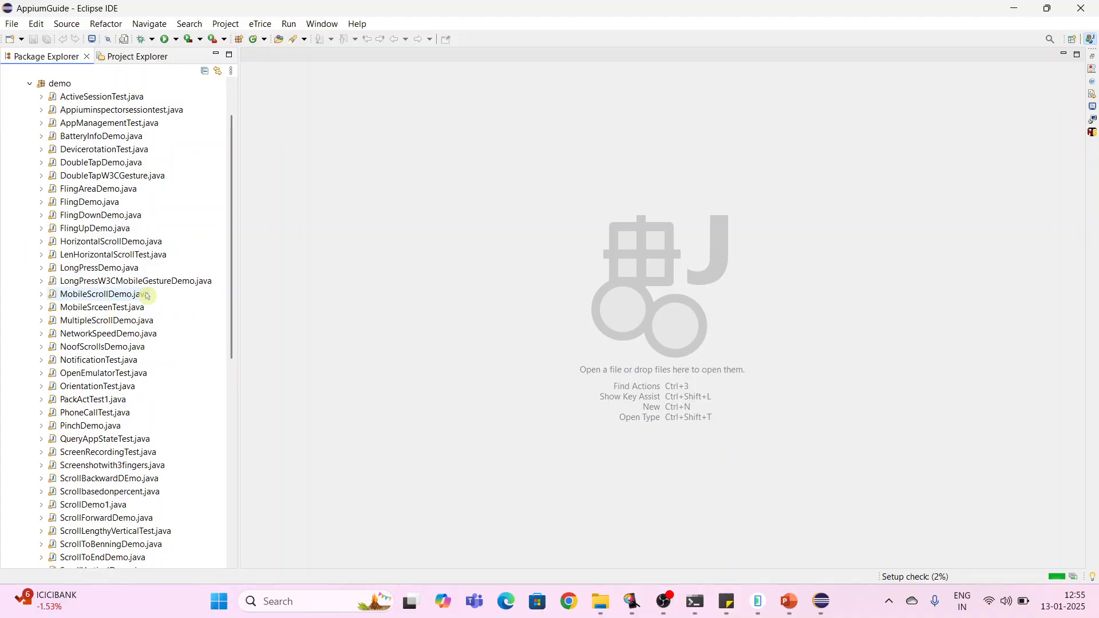
click(127, 269)
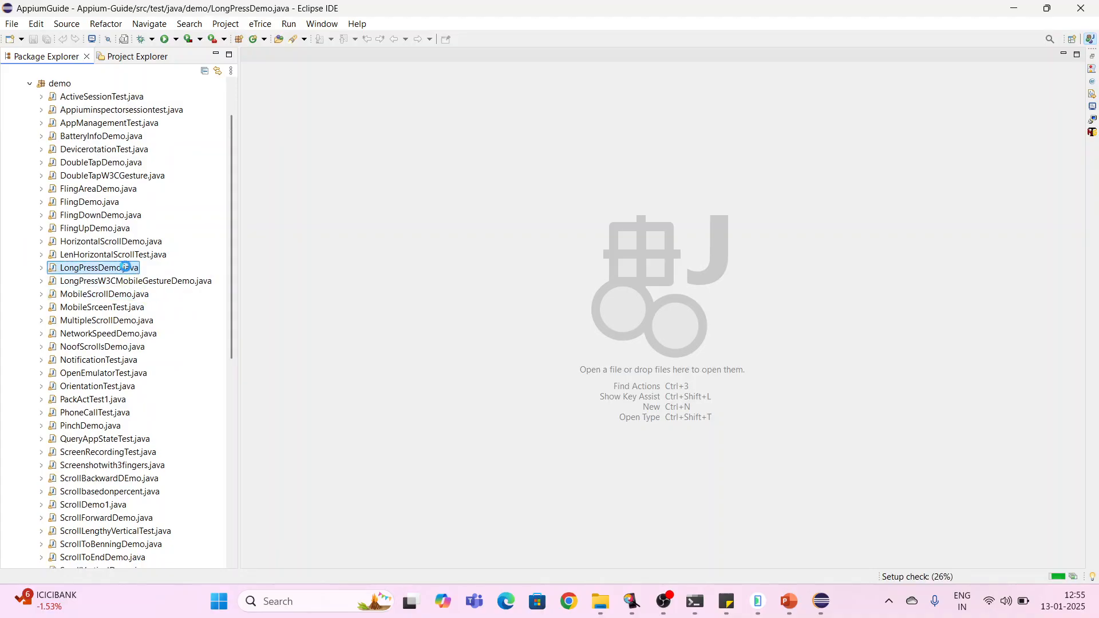
double_click(125, 266)
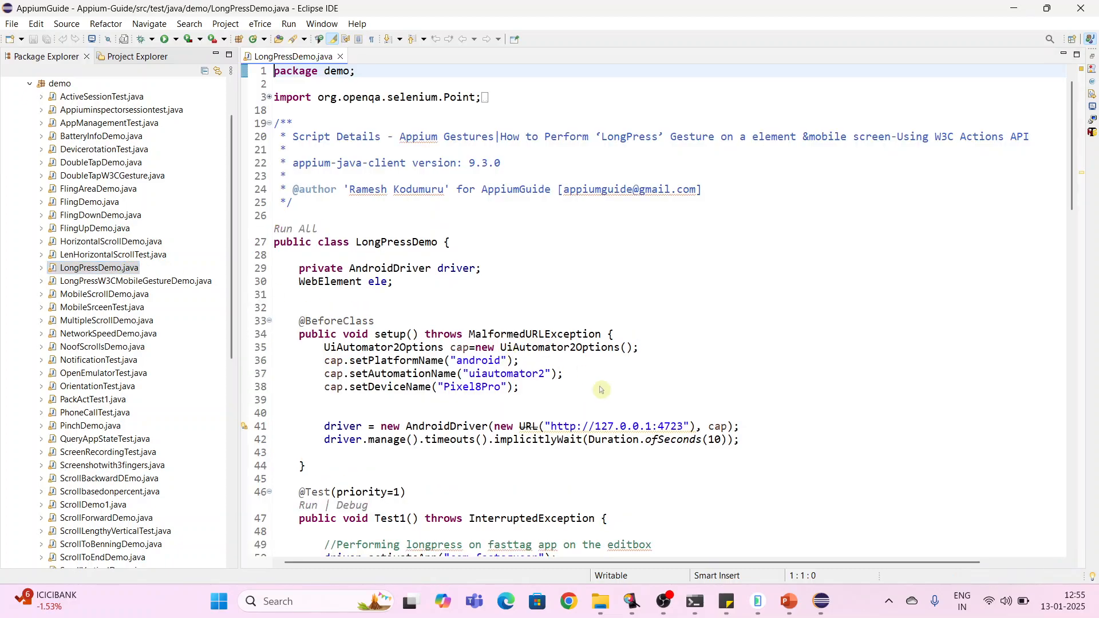
- Scroll through LongPressDemo.java to review the pointer move, down, pause and up action sequence
scroll(601, 389, down, 10)
scroll(601, 389, down, 6)
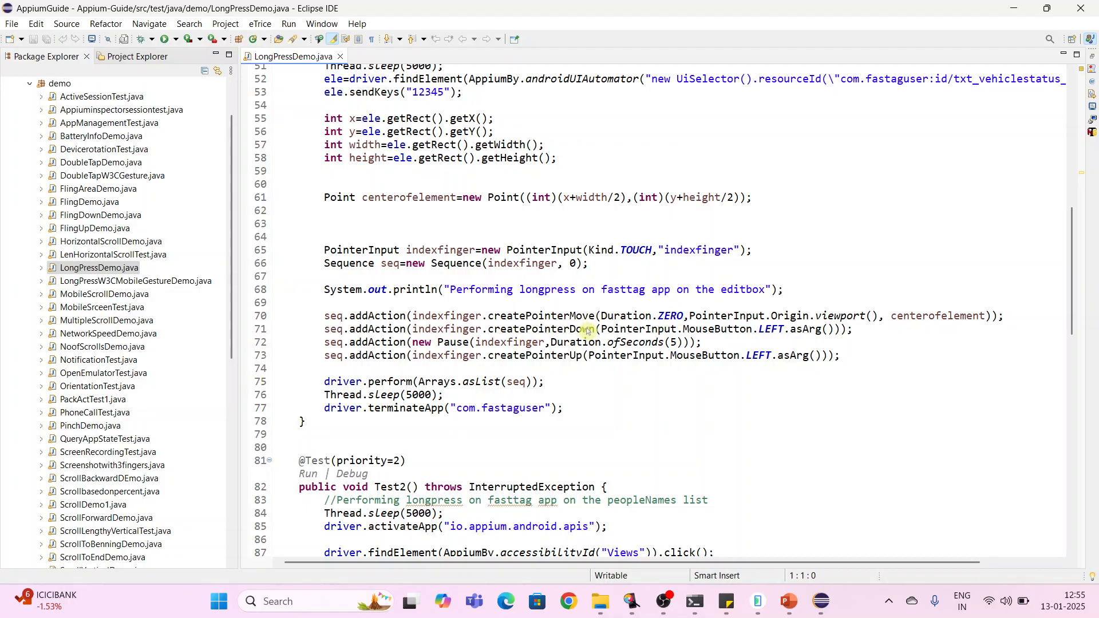
mouse_move(584, 331)
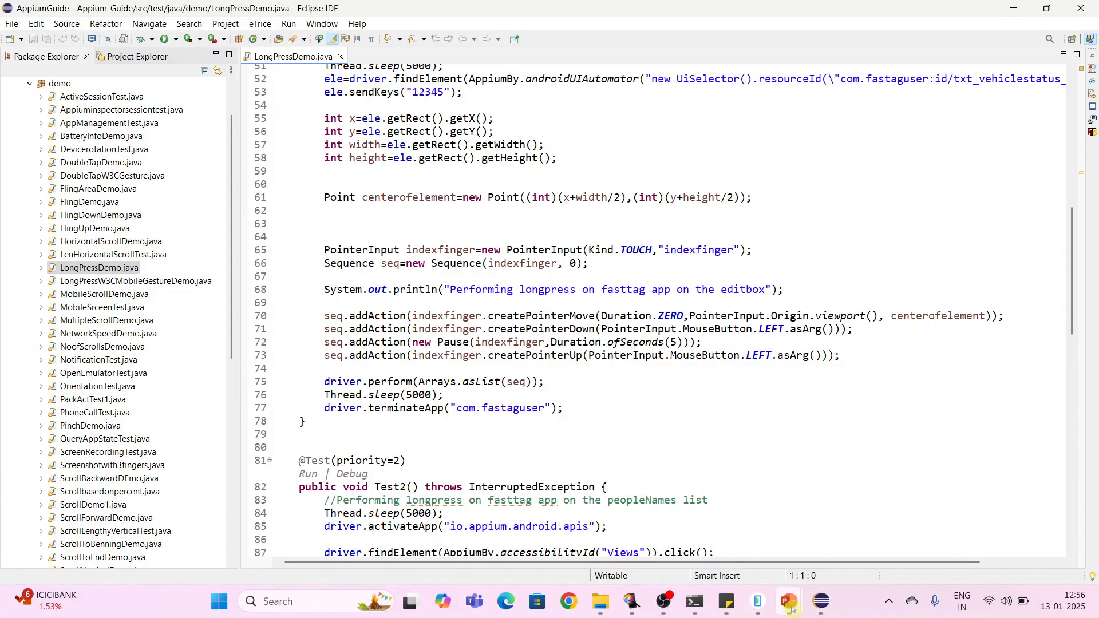
mouse_move(765, 604)
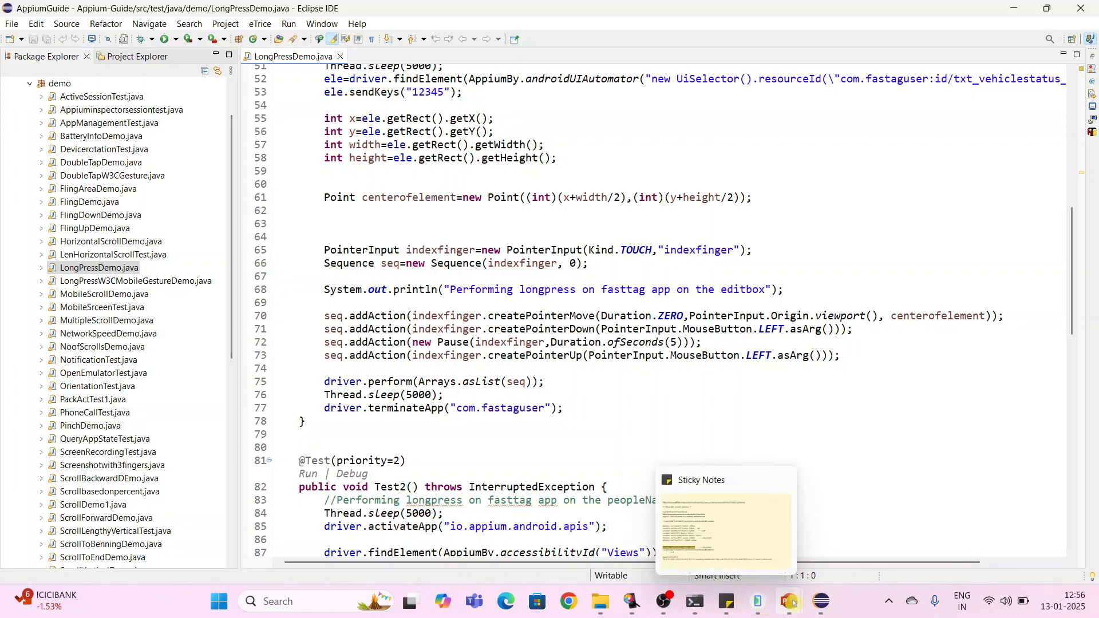
mouse_move(632, 601)
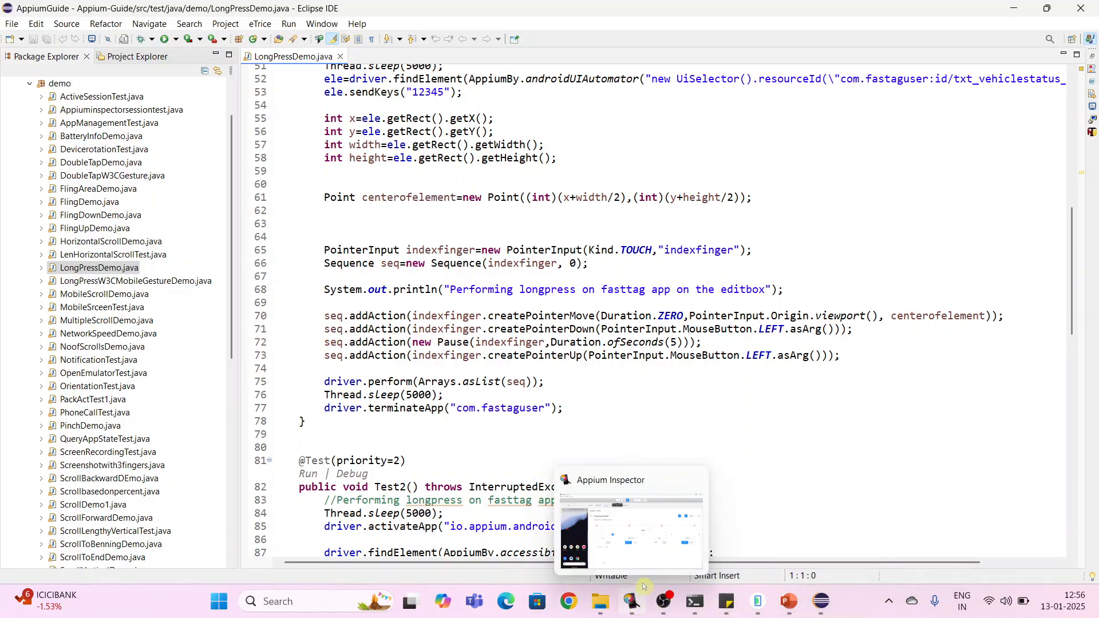
- Bring Appium Inspector forward as a smaller window over the code and scroll through its gesture actions
click(658, 558)
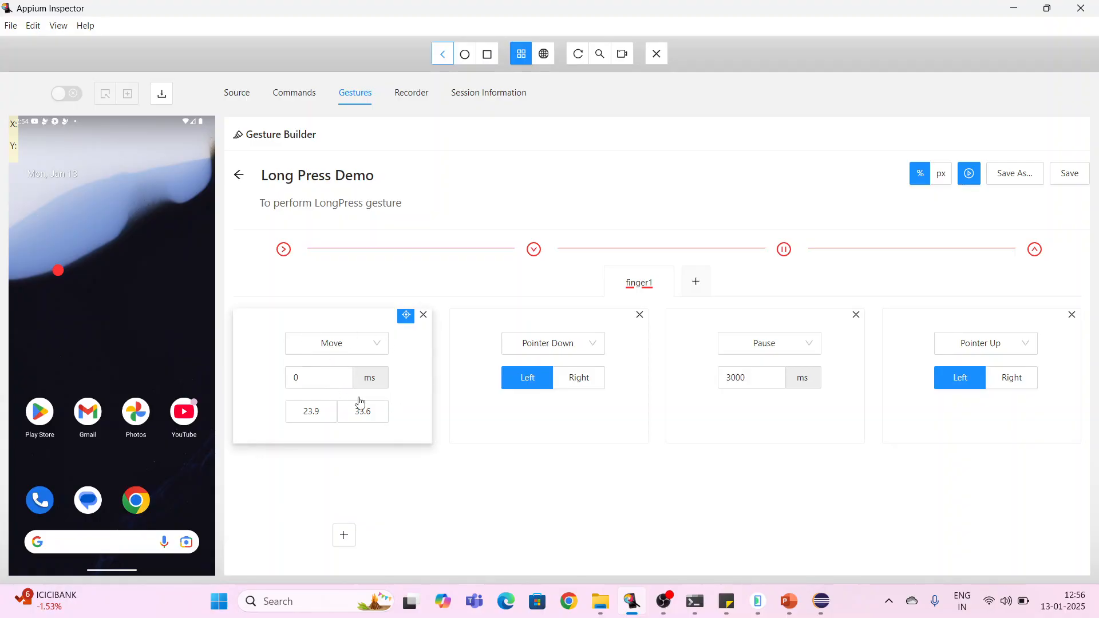
click(1048, 8)
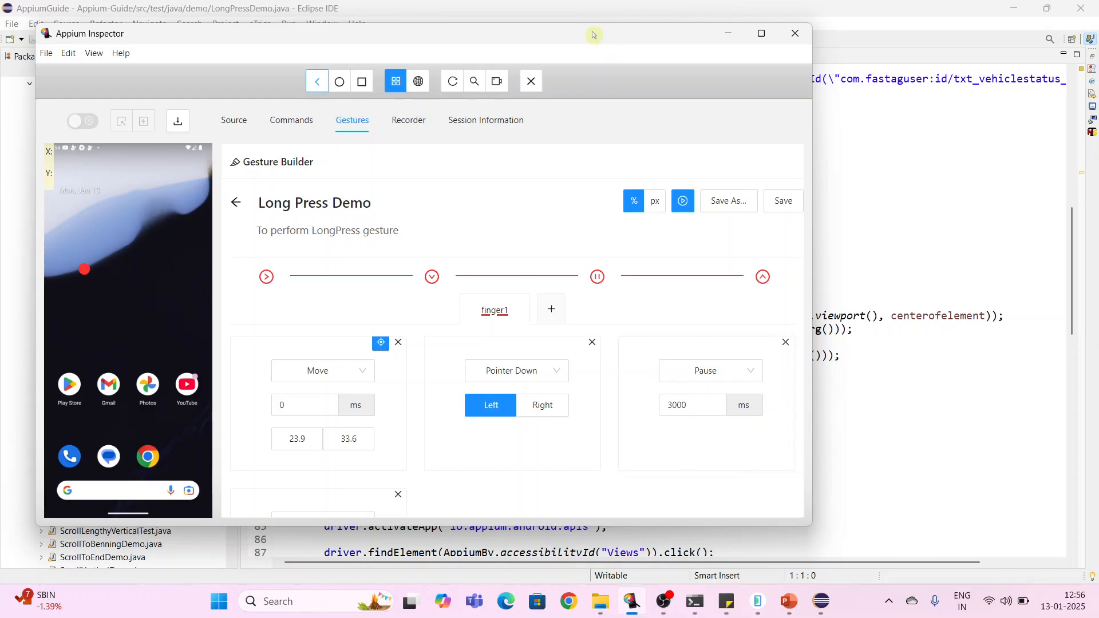
drag(594, 37, 592, 17)
scroll(919, 327, up, 5)
scroll(919, 326, down, 1)
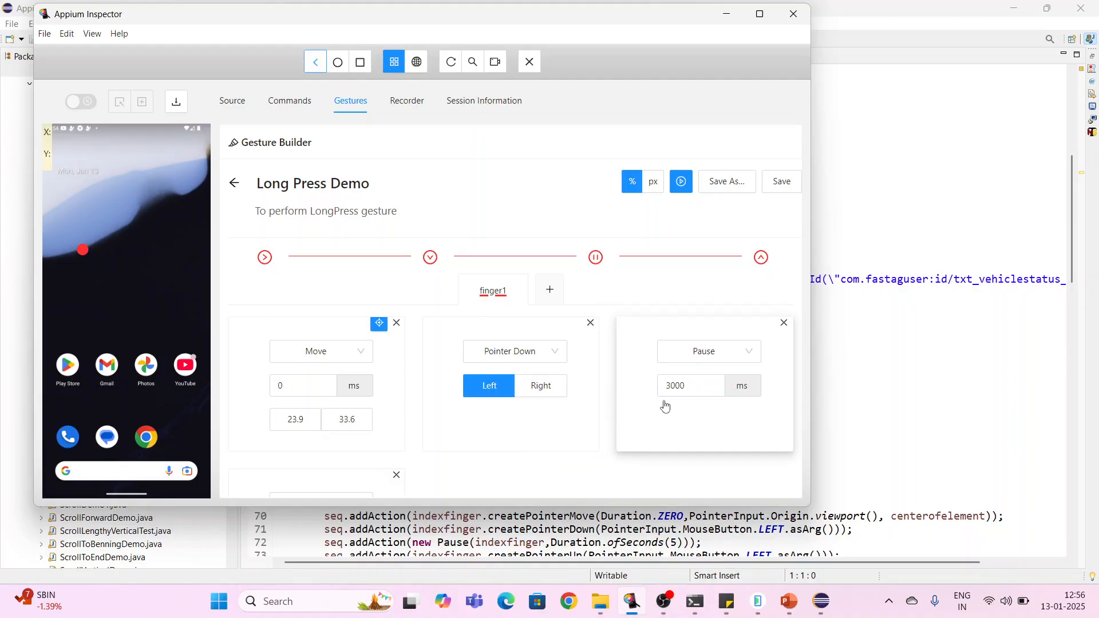
scroll(663, 402, down, 3)
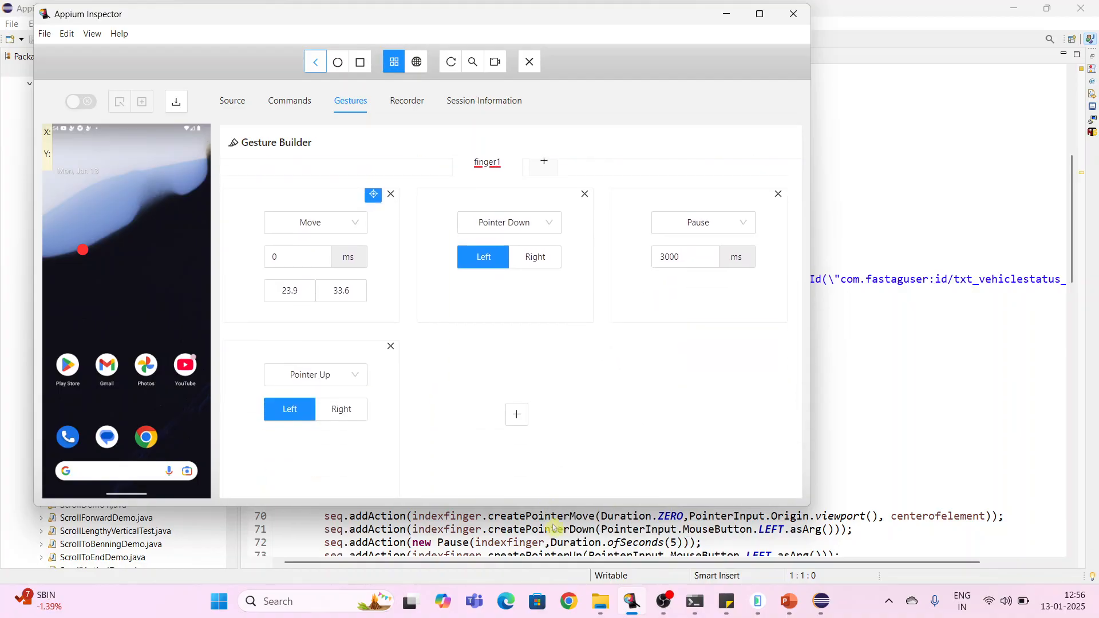
scroll(557, 534, down, 1)
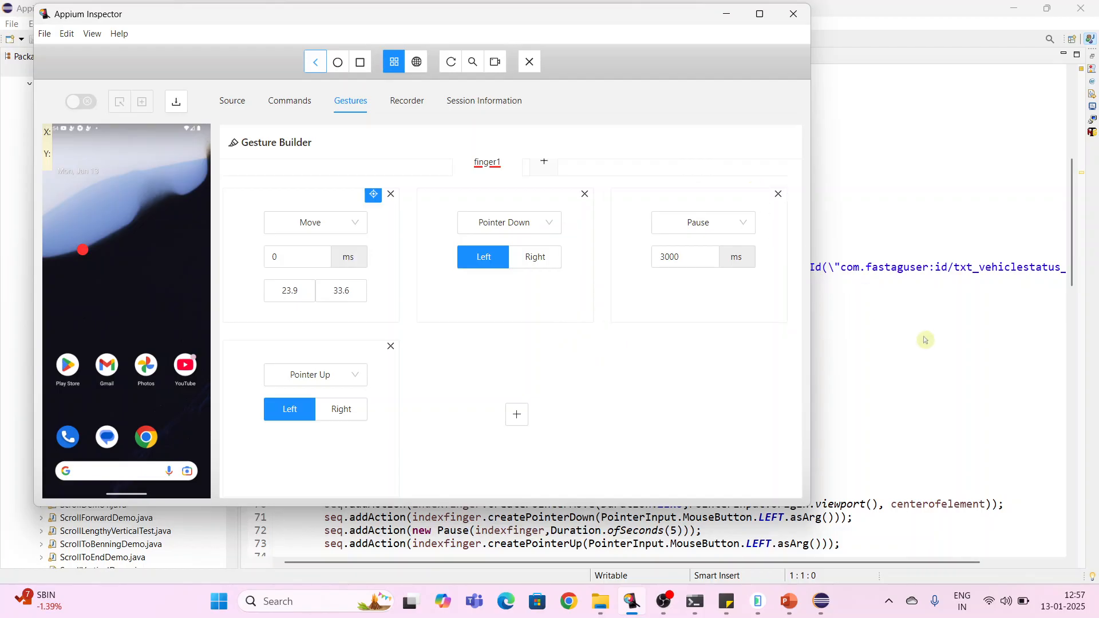
- Compare the Java action sequence with the gesture's actions, switching between both windows, and maximize Appium Inspector again
click(901, 338)
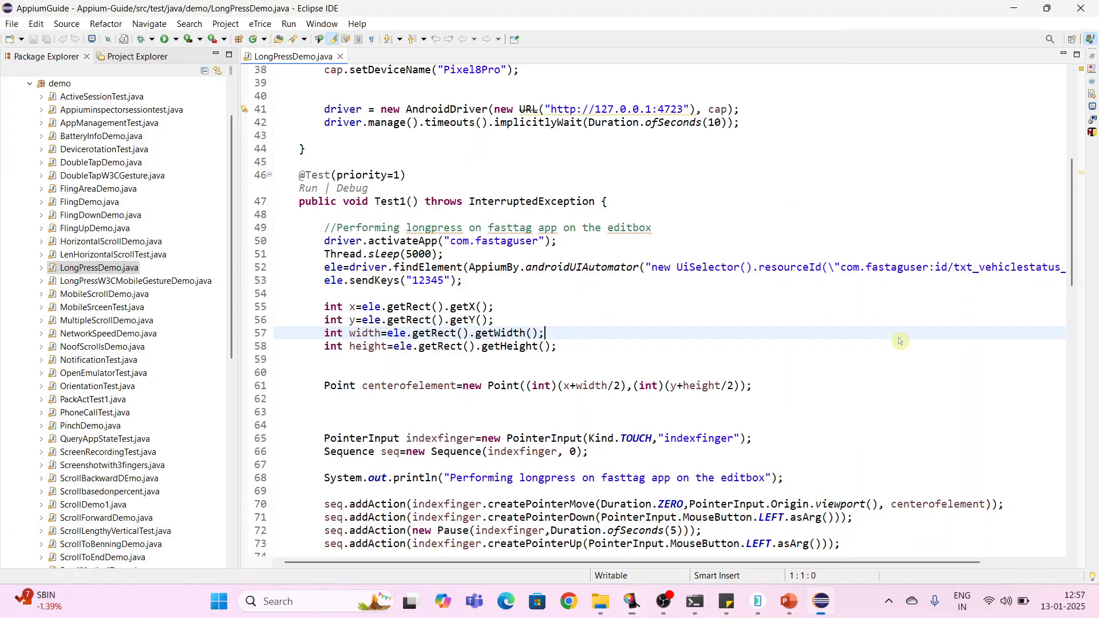
scroll(628, 393, down, 2)
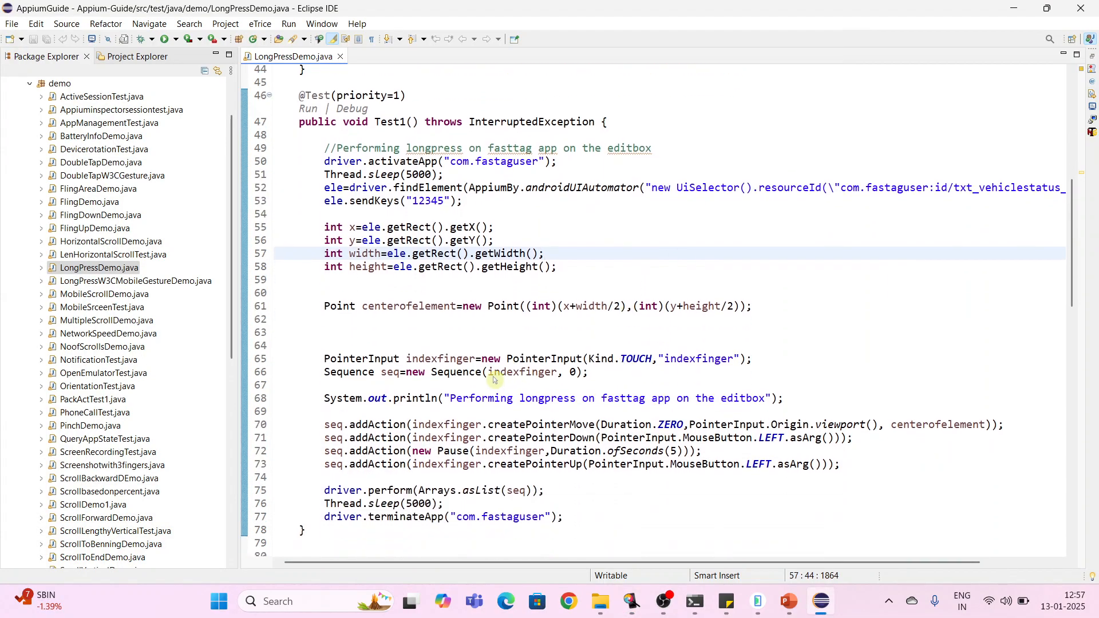
mouse_move(436, 376)
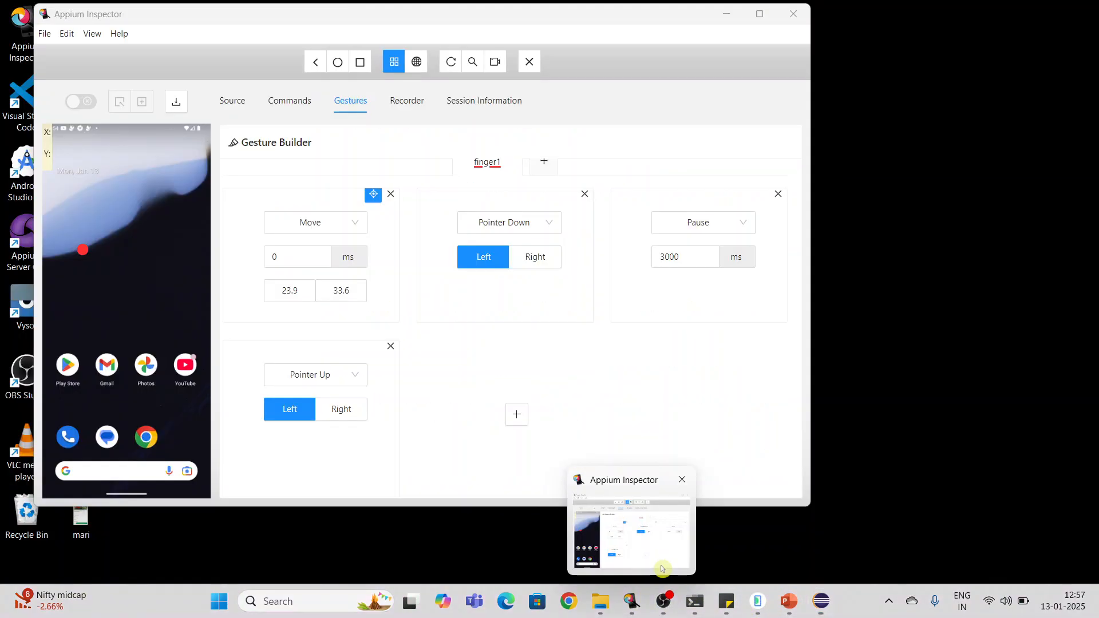
click(659, 564)
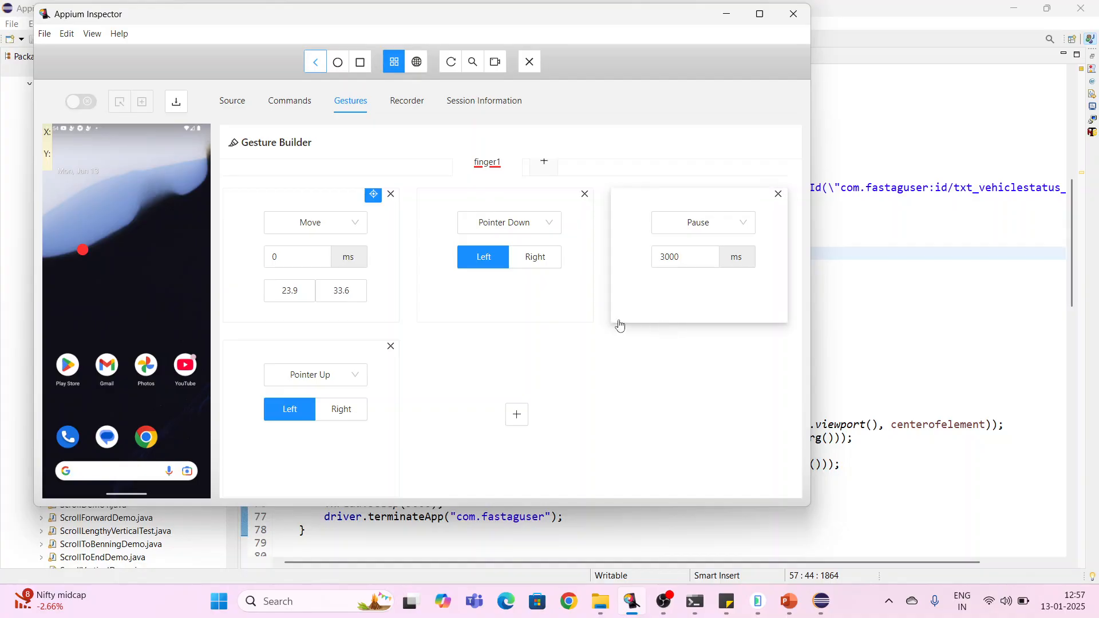
click(860, 371)
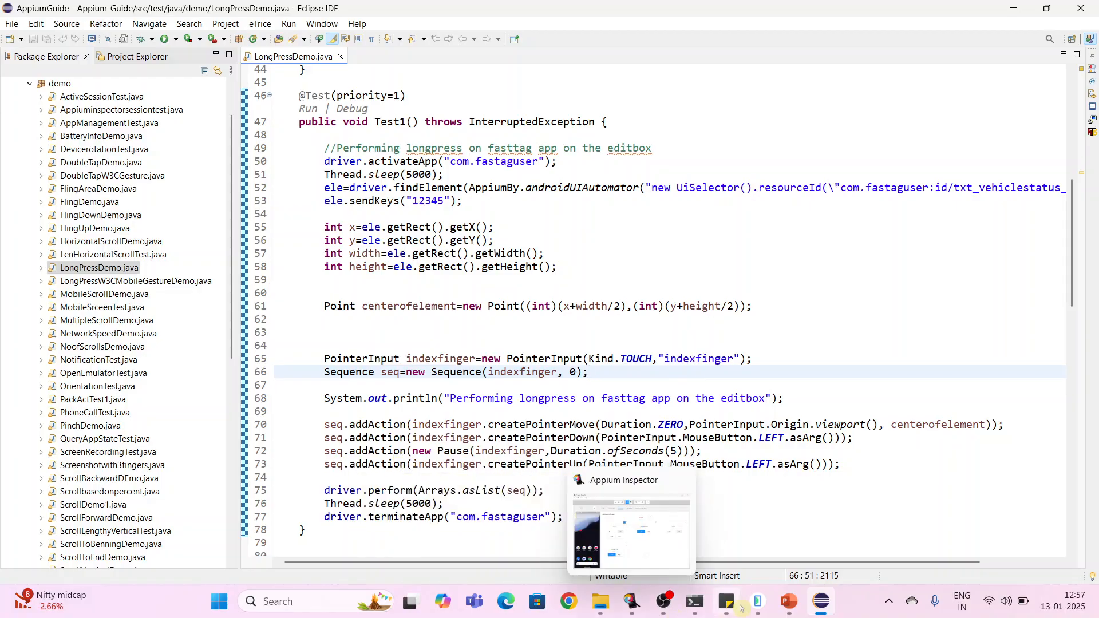
click(633, 603)
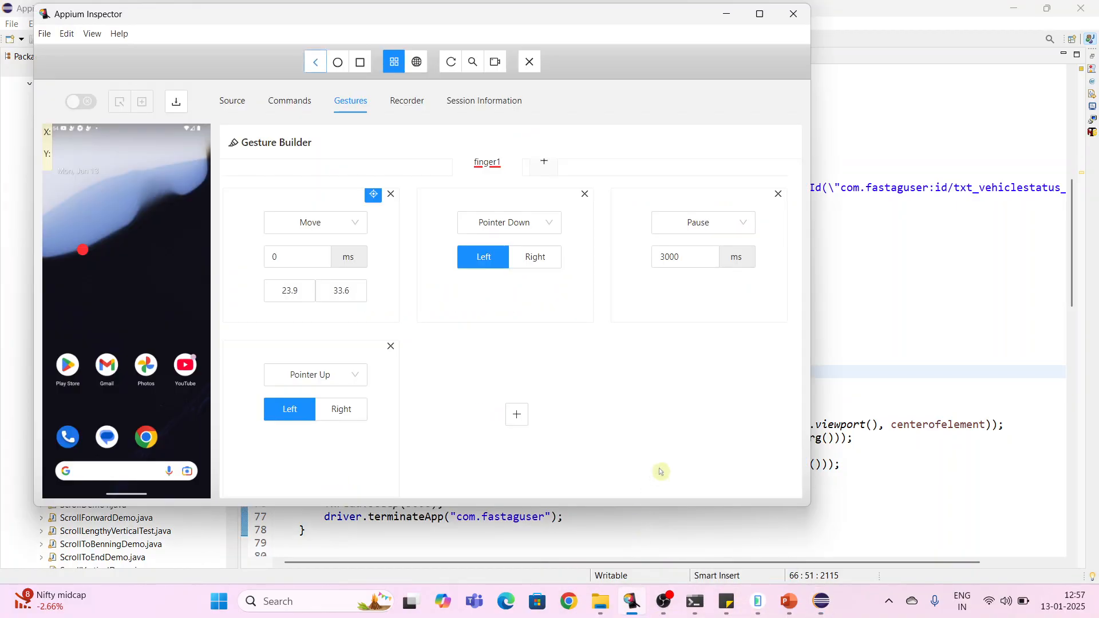
click(759, 14)
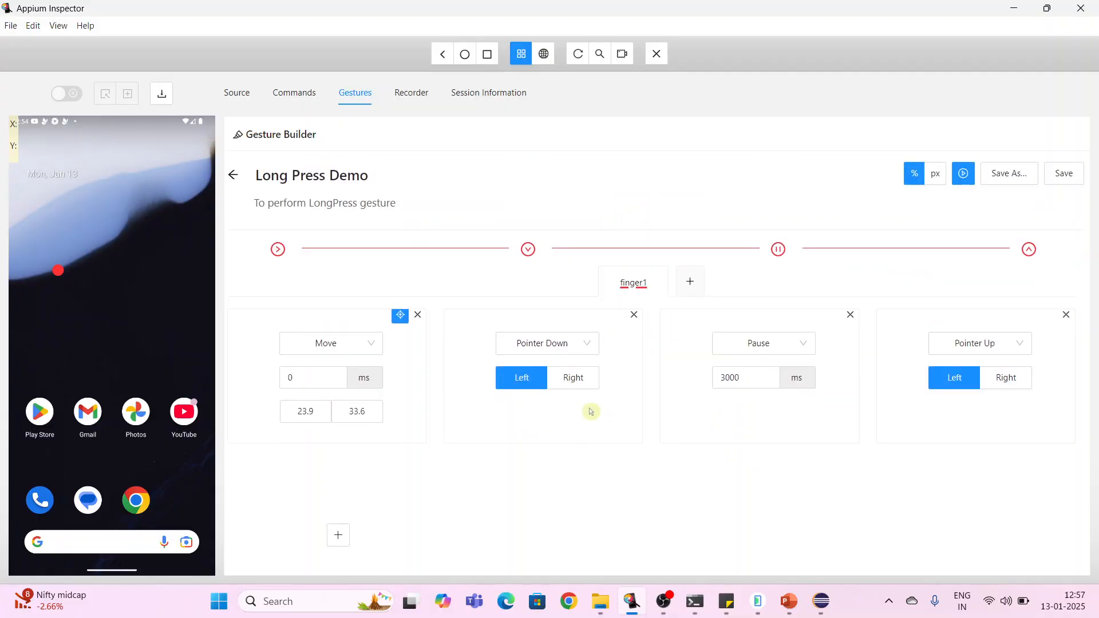
- Save the Long Press Demo gesture and go back to the saved gestures list
click(1060, 179)
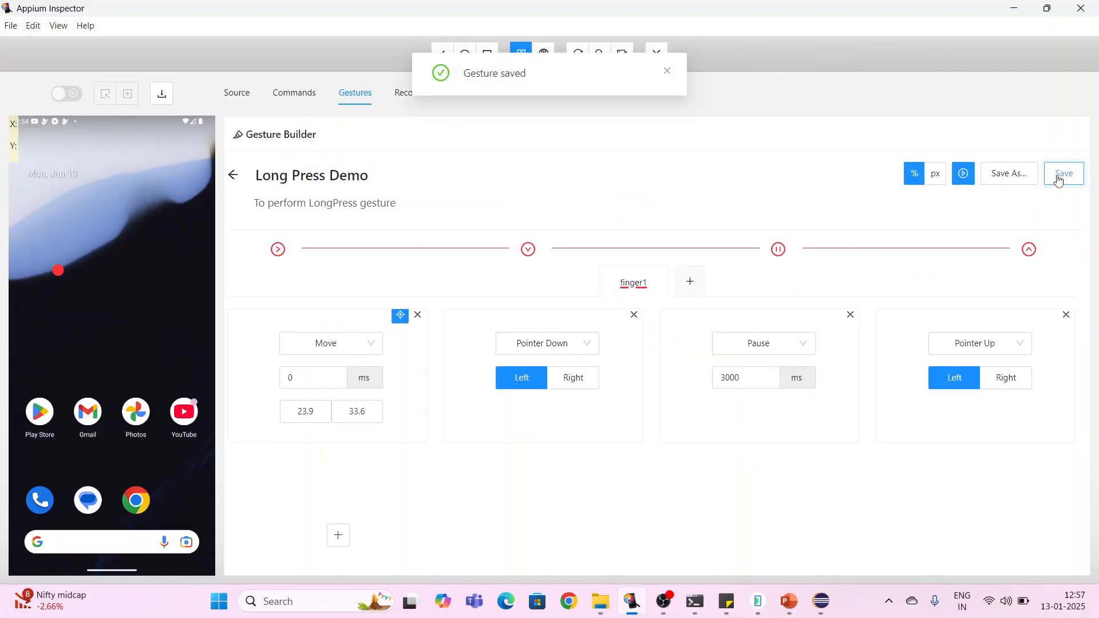
click(234, 177)
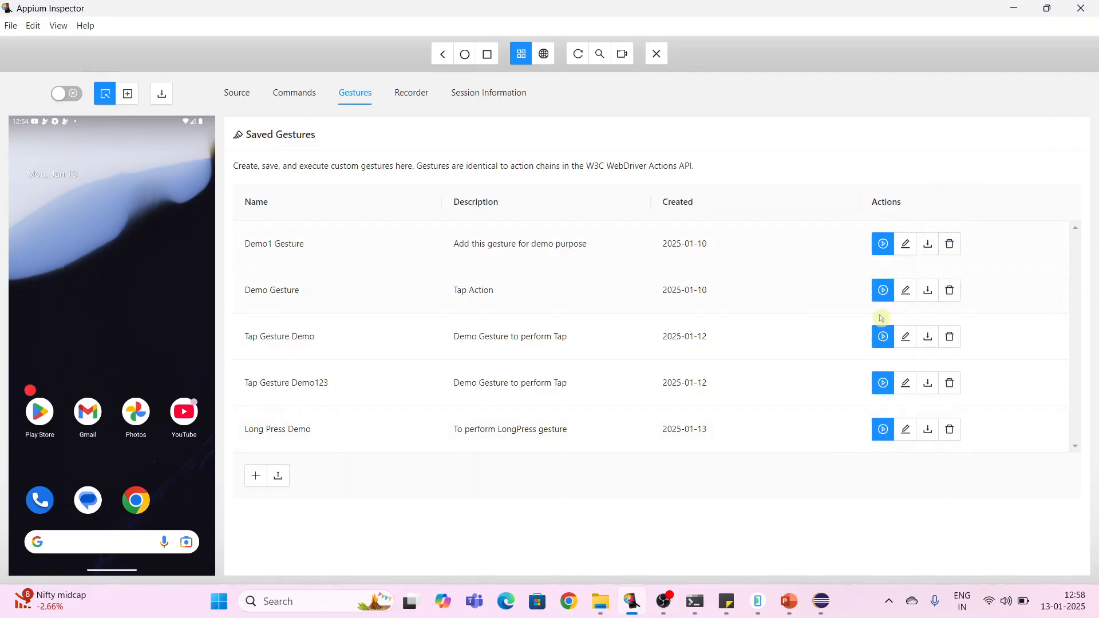
- Delete the Demo1 Gesture from the saved gestures list
click(949, 246)
click(939, 199)
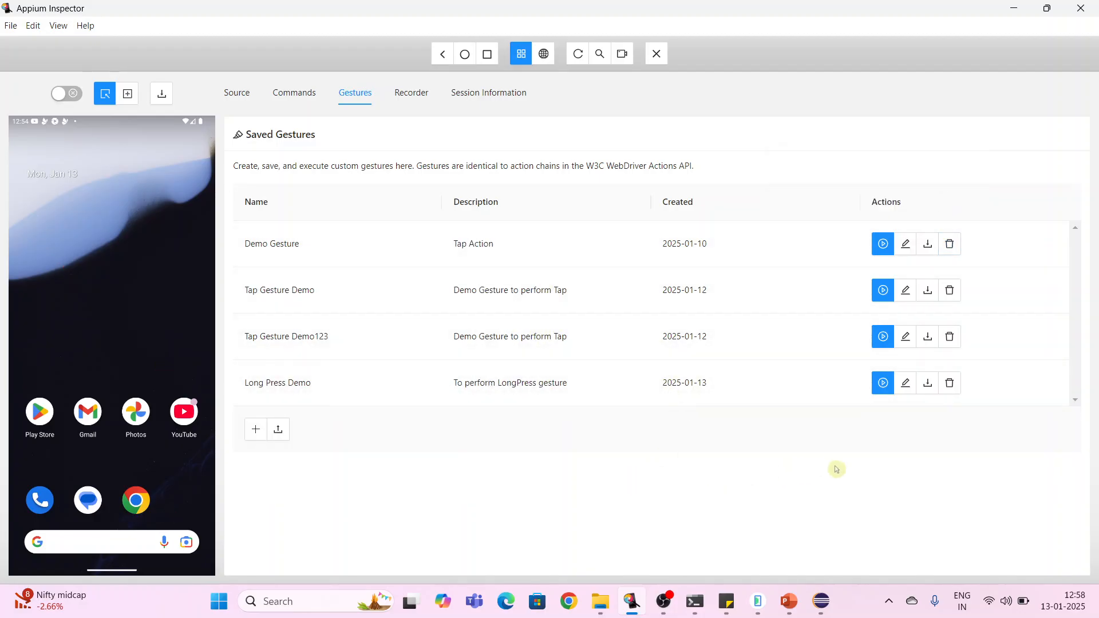
- Download the Long Press Demo gesture as the JSON file gesture-Long-Press Demo in Downloads
click(928, 385)
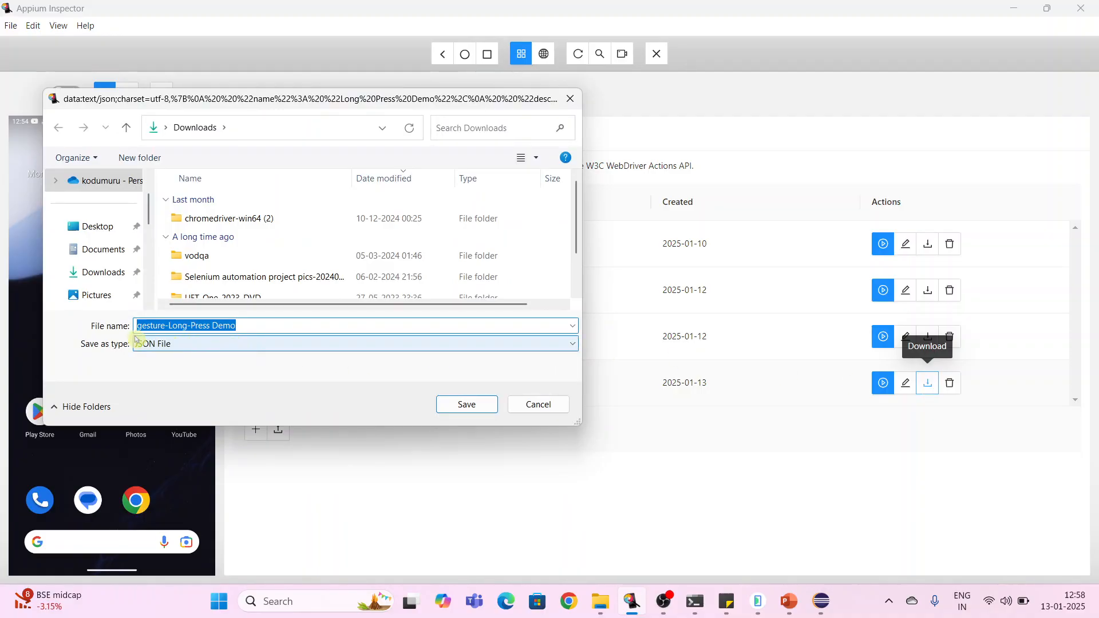
click(461, 408)
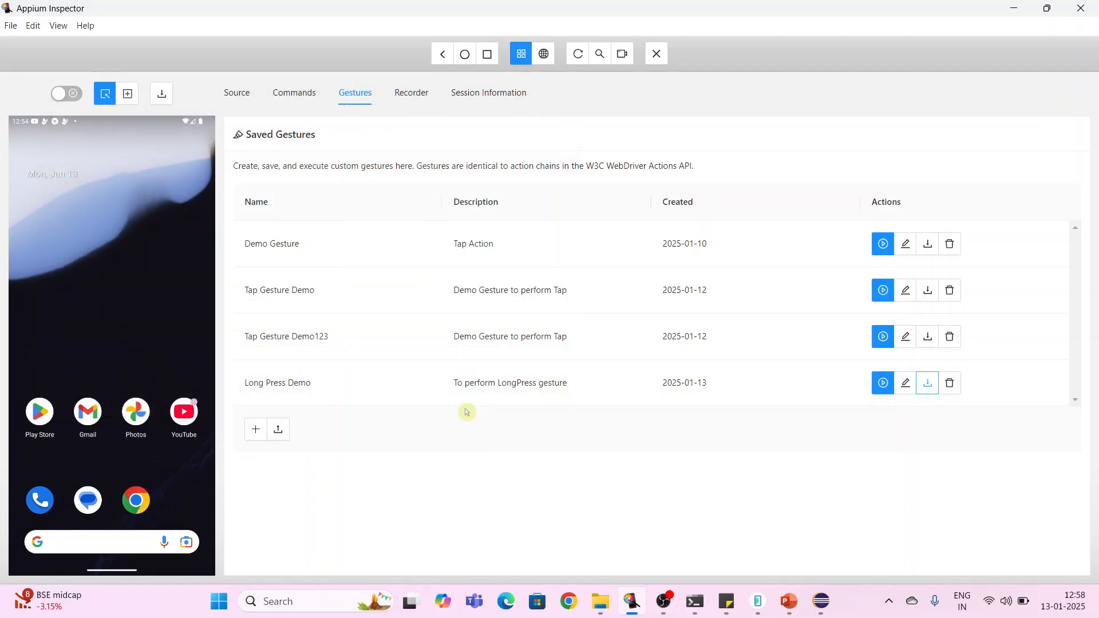
- Open the downloaded gesture-Long-Press Demo JSON file from the Downloads folder
key(super+d)
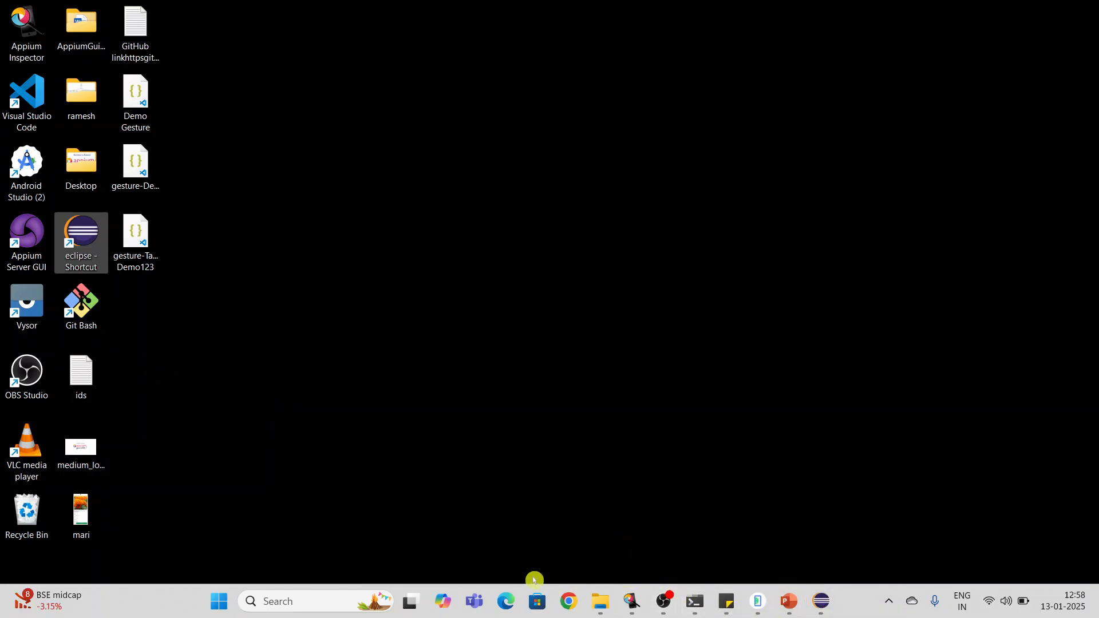
click(602, 609)
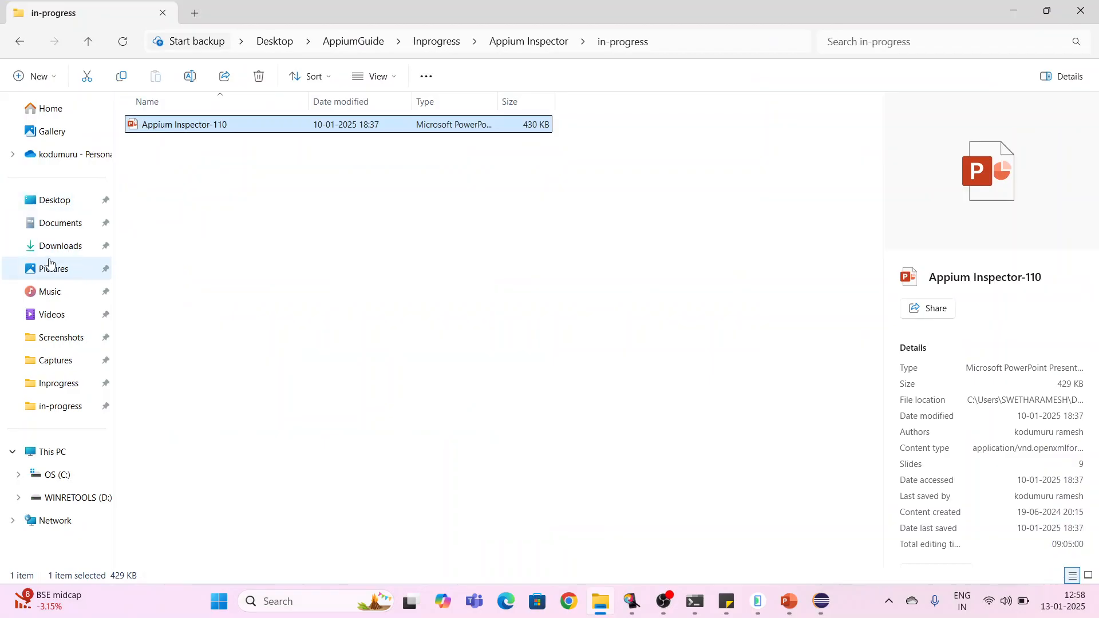
click(65, 248)
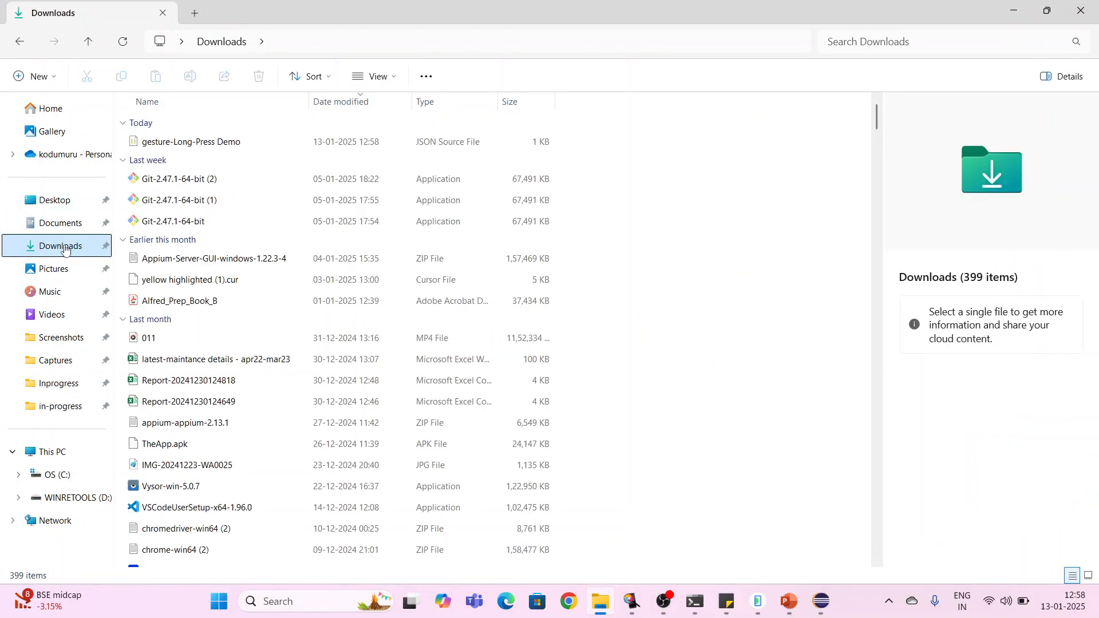
click(188, 148)
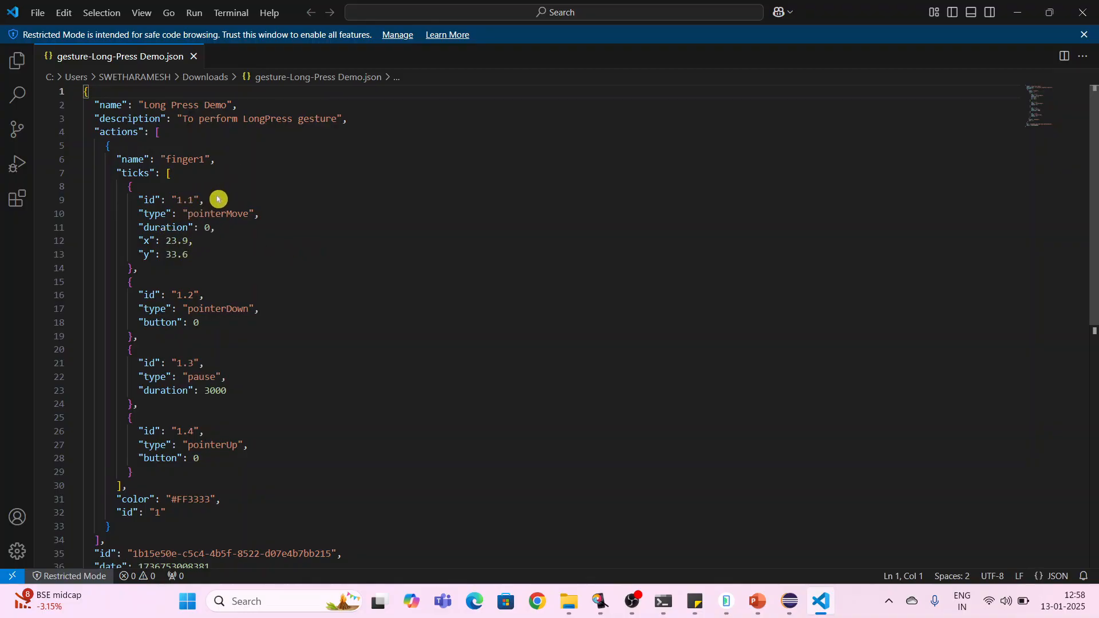
- Rename the pointer action's name to indexfinge in the JSON file and save the file
click(209, 162)
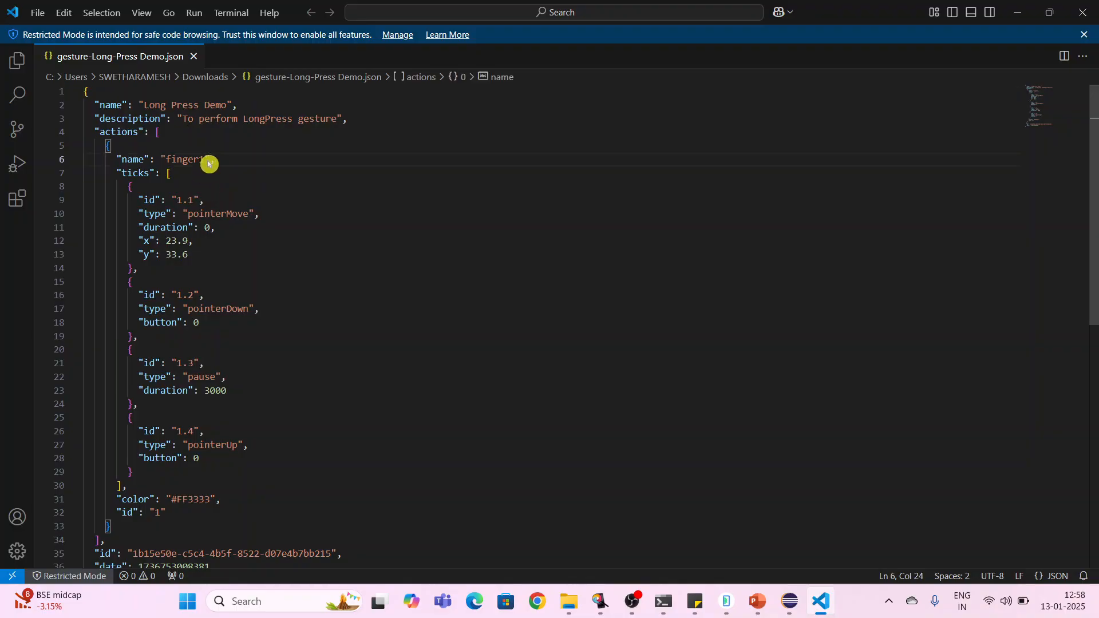
key(BackSpace)
key(BackSpace)
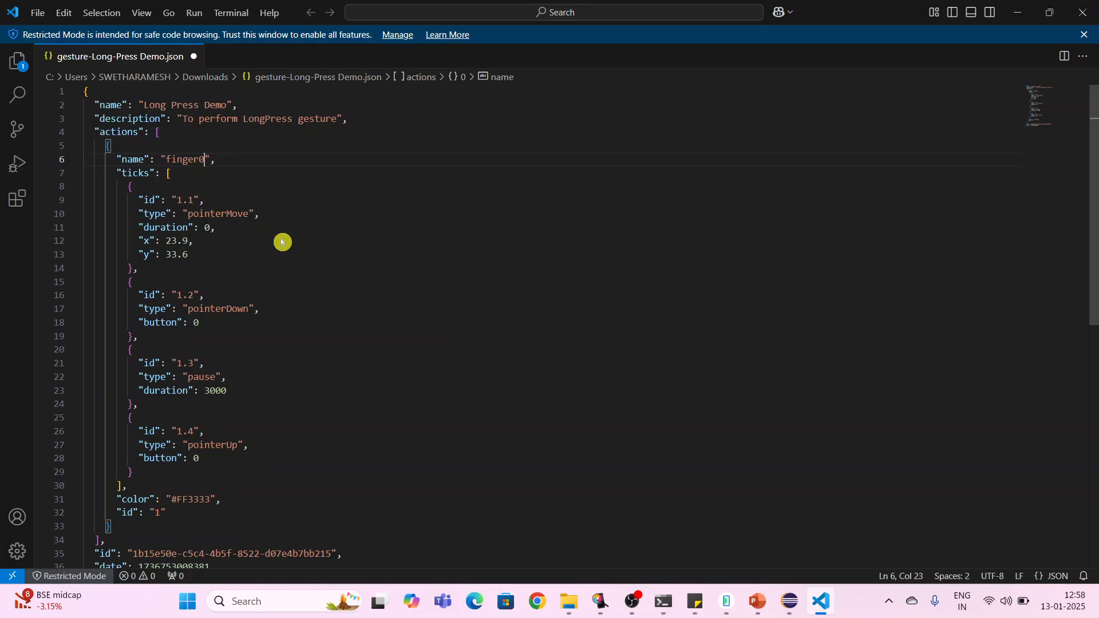
key(Left)
key(Left)
text(in)
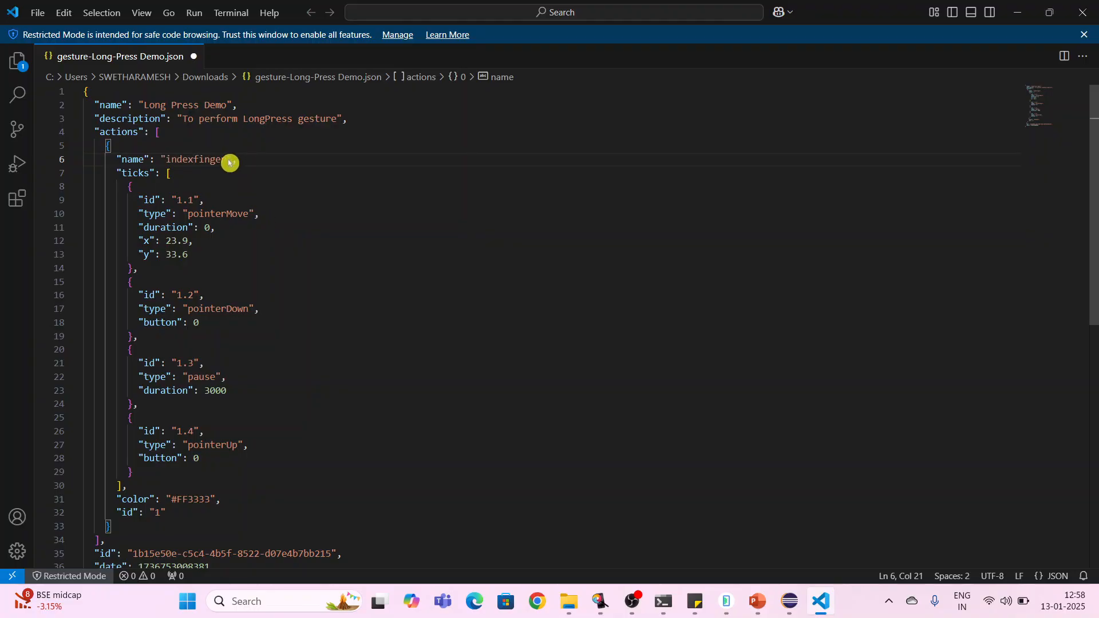
key(BackSpace)
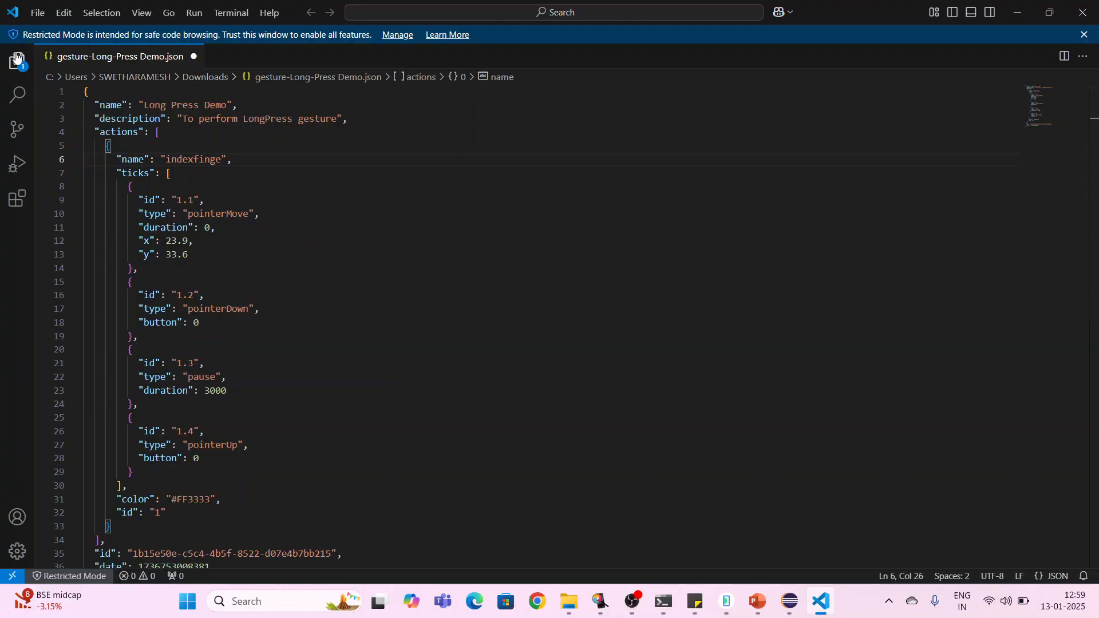
click(37, 13)
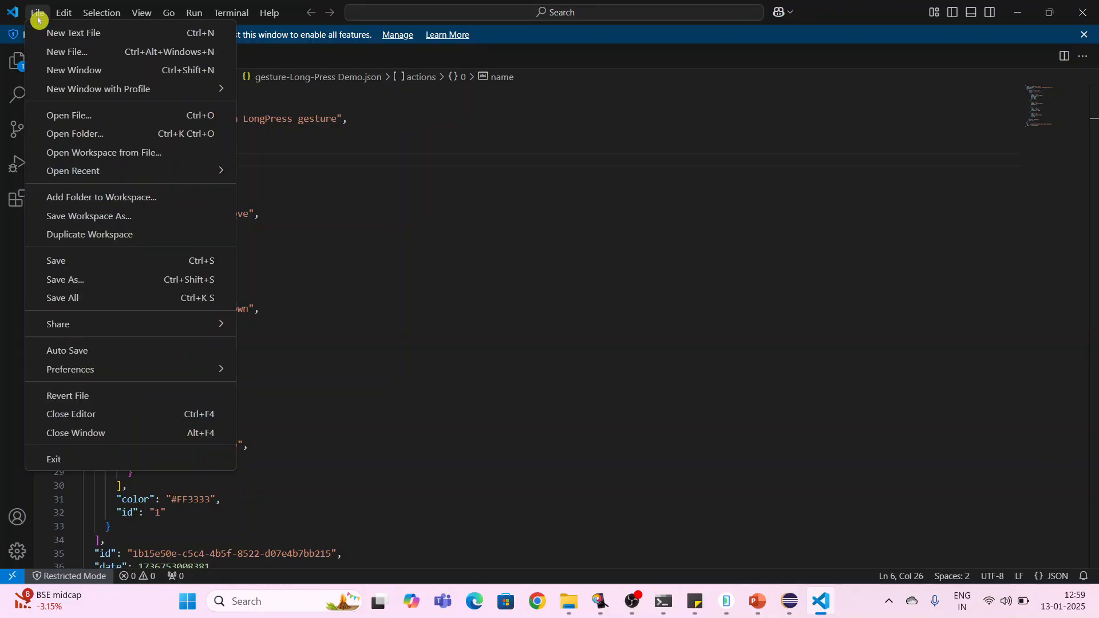
click(69, 263)
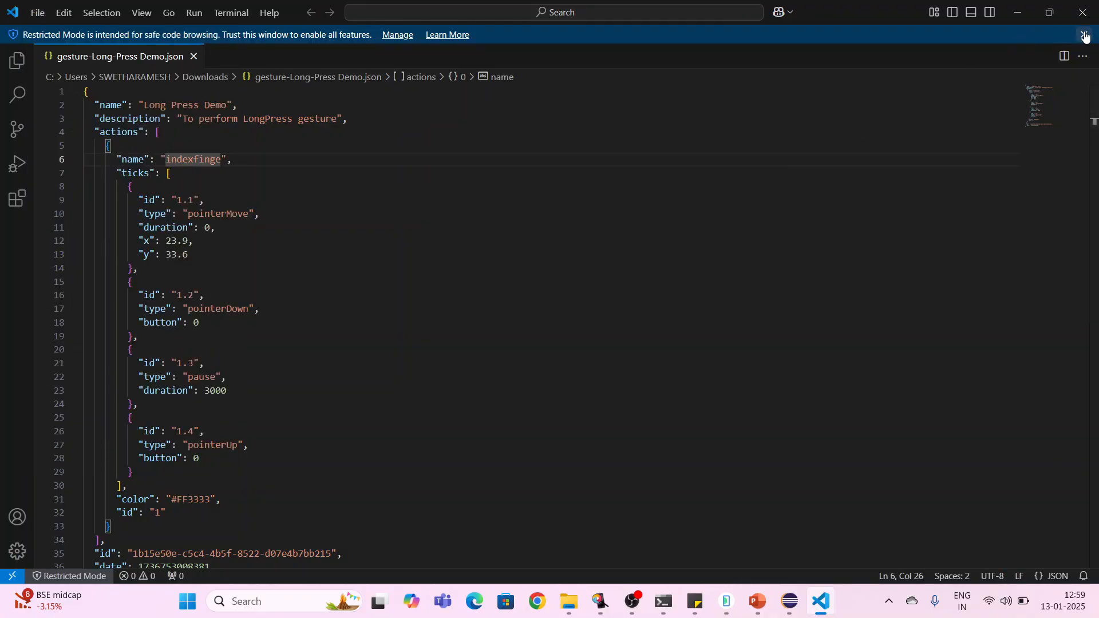
- Close the code editor and return to Appium Inspector
click(1086, 36)
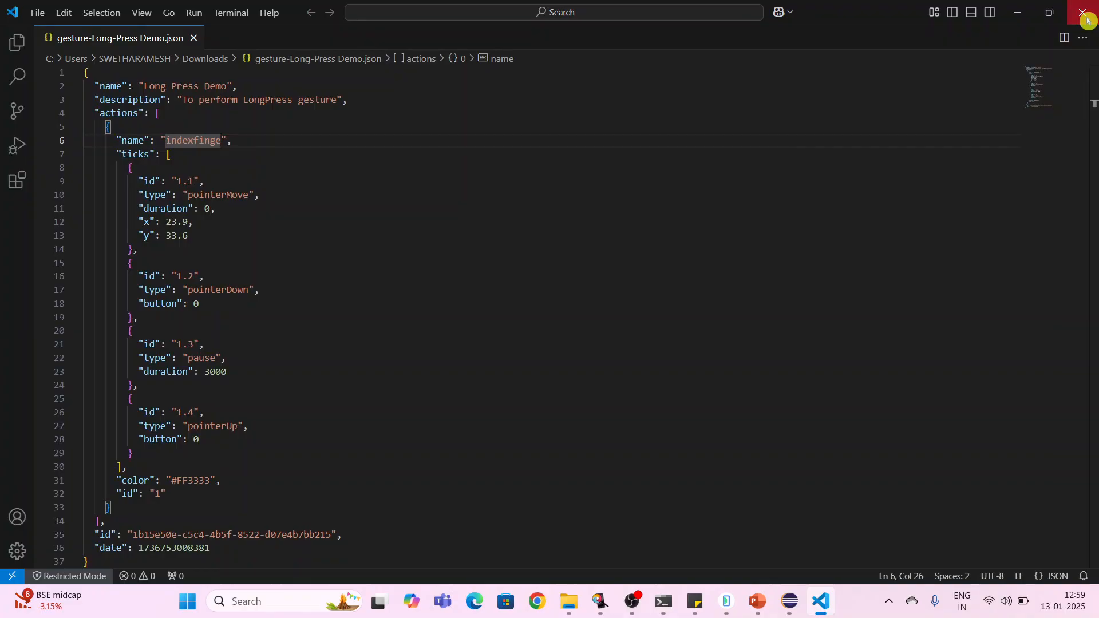
click(1087, 20)
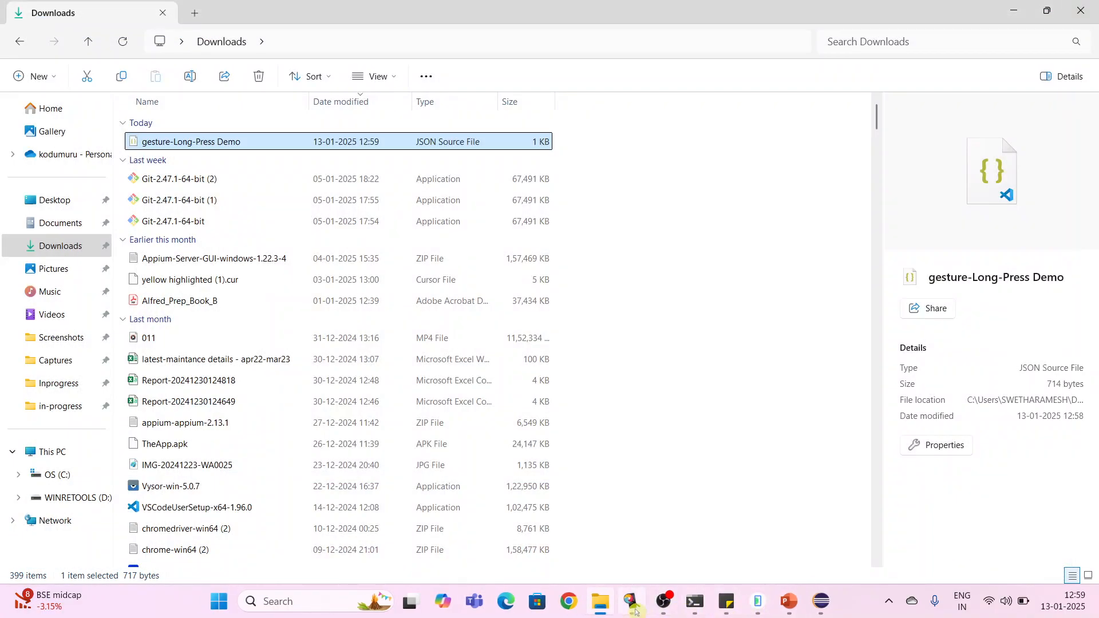
click(633, 606)
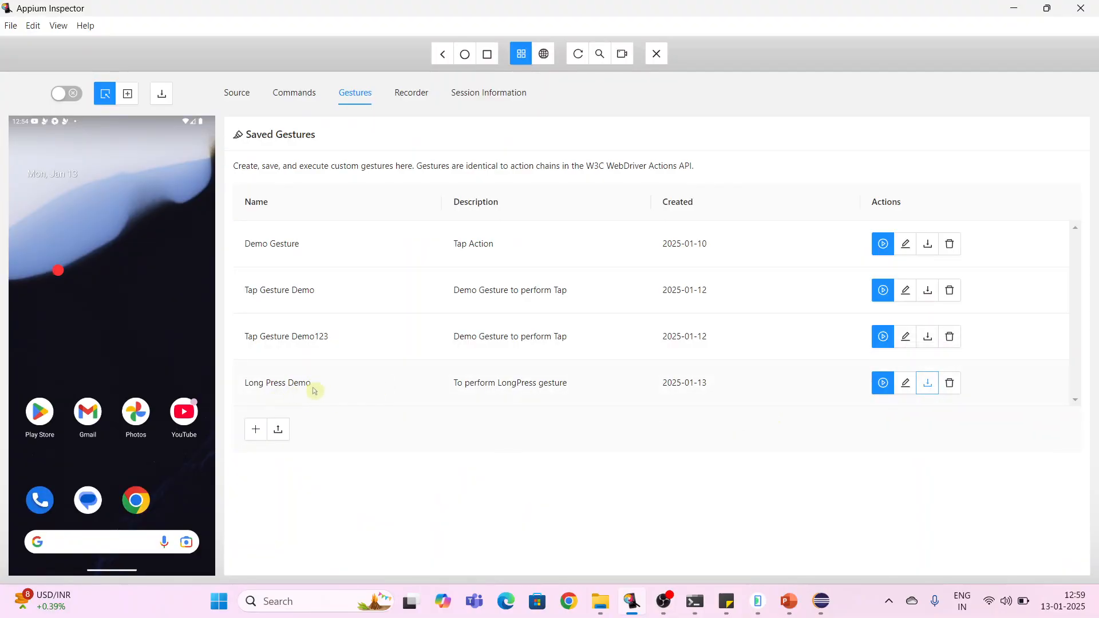
- Upload the edited gesture-Long-Press Demo JSON file into the saved gestures list
click(281, 430)
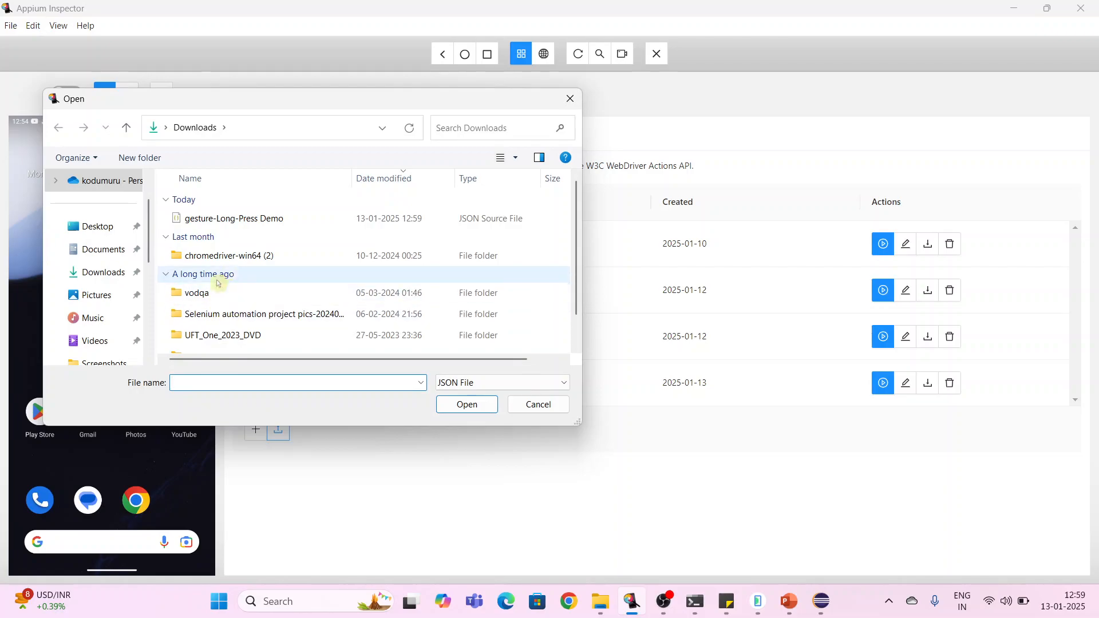
click(258, 219)
click(474, 406)
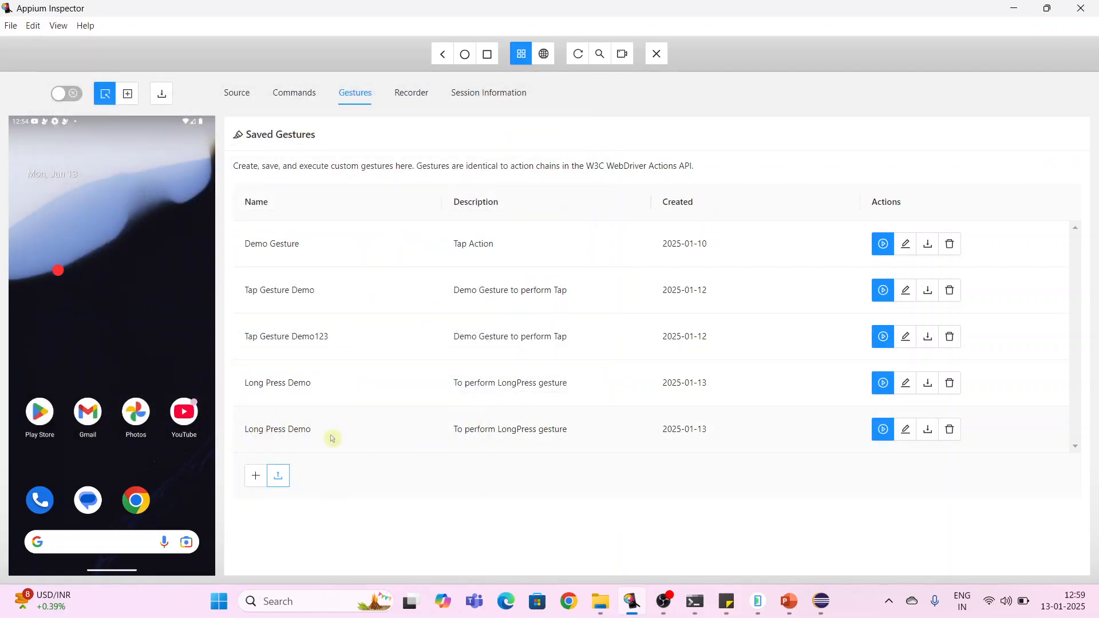
- Open the imported Long Press Demo gesture for editing and set its Move target on the Photos app icon
click(907, 433)
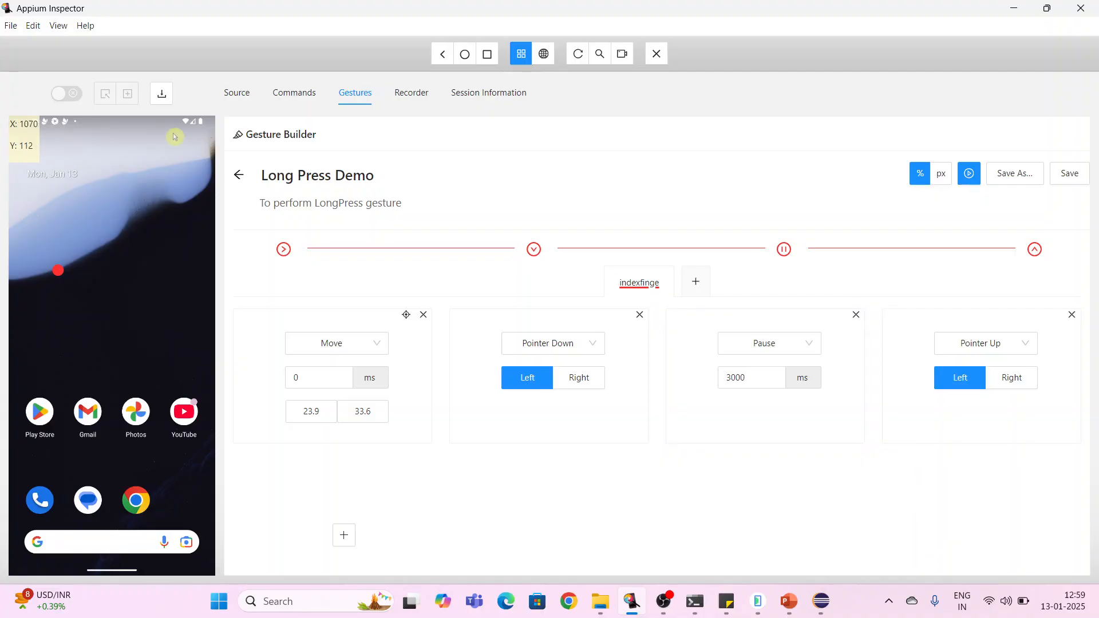
click(239, 175)
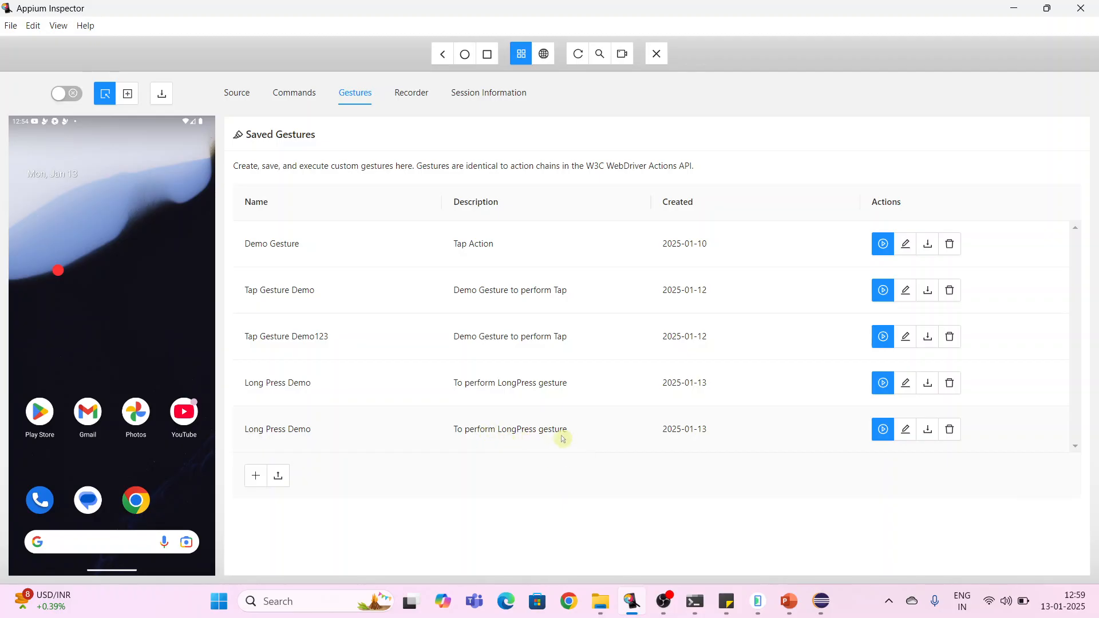
click(907, 436)
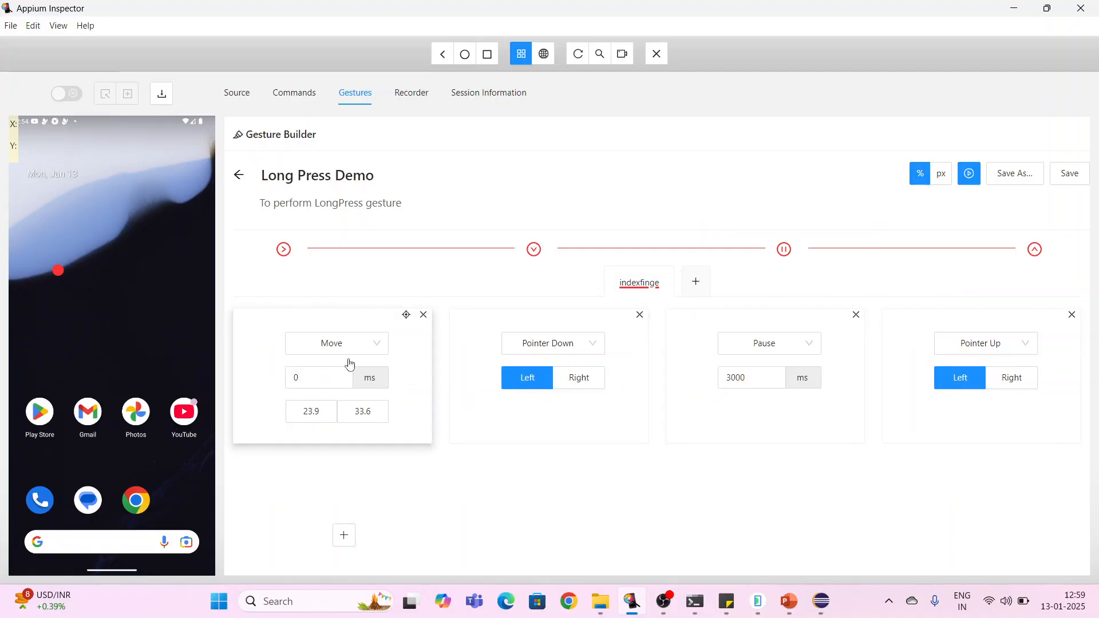
click(406, 316)
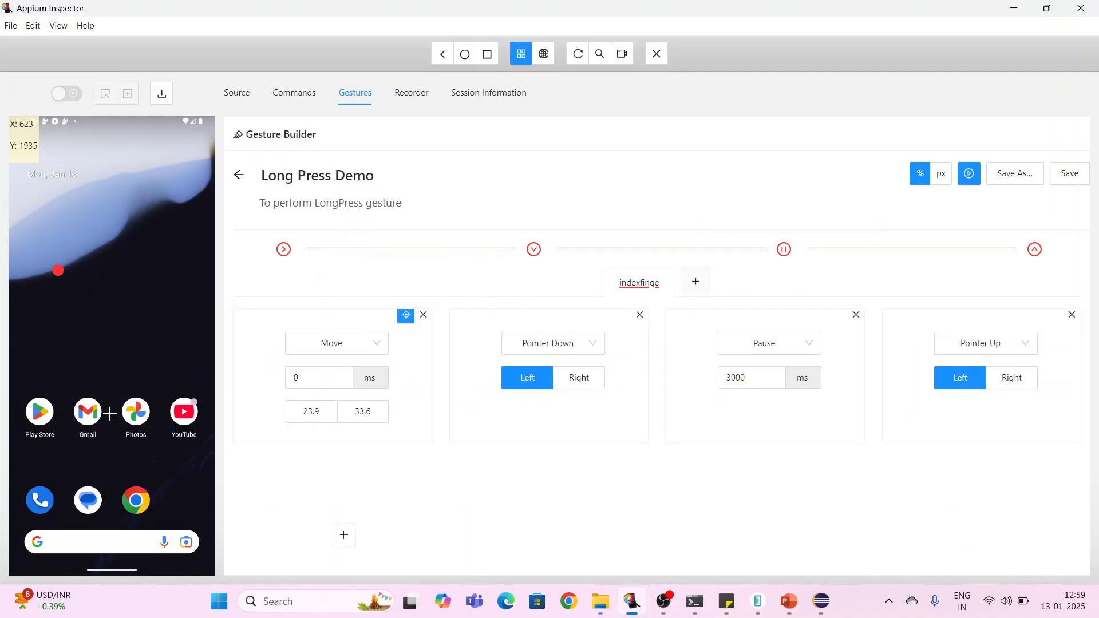
click(134, 412)
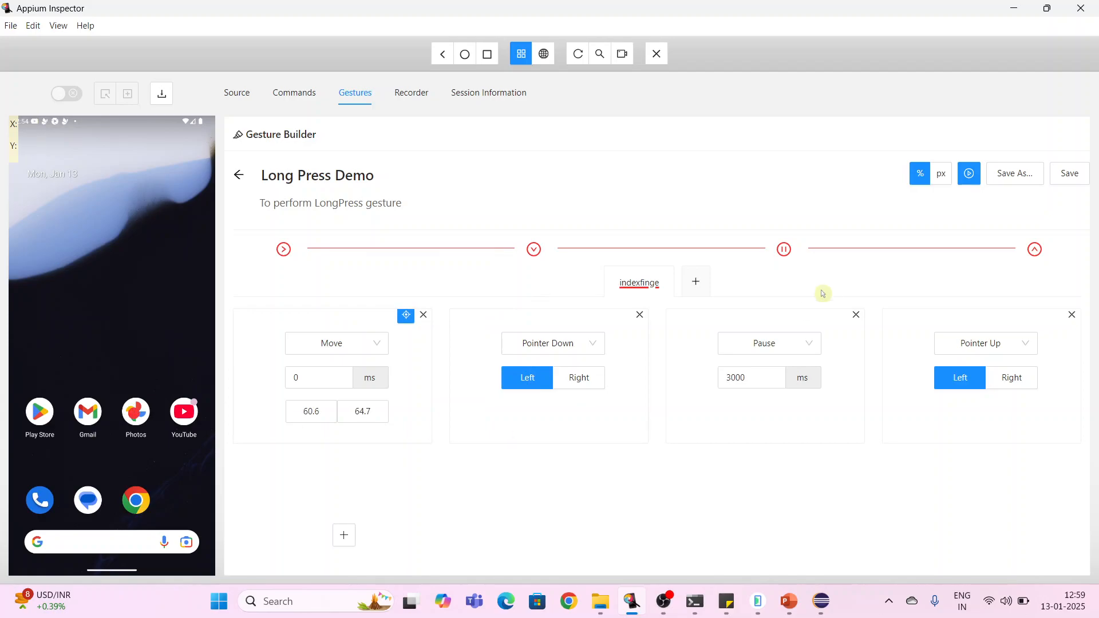
- Run the modified gesture on the device and save it
click(969, 179)
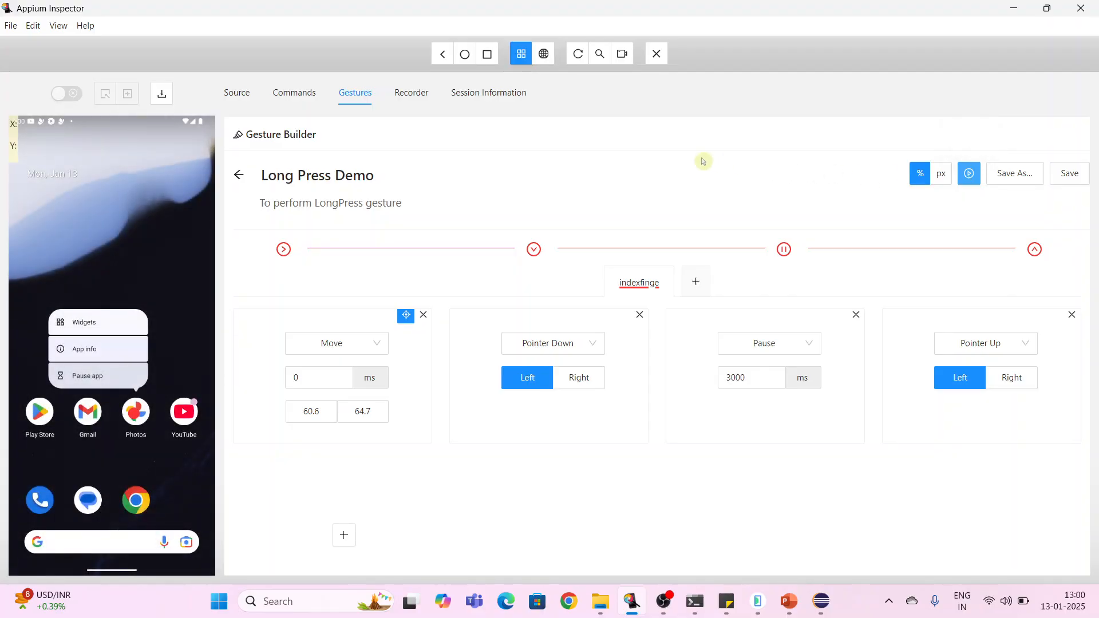
click(1077, 182)
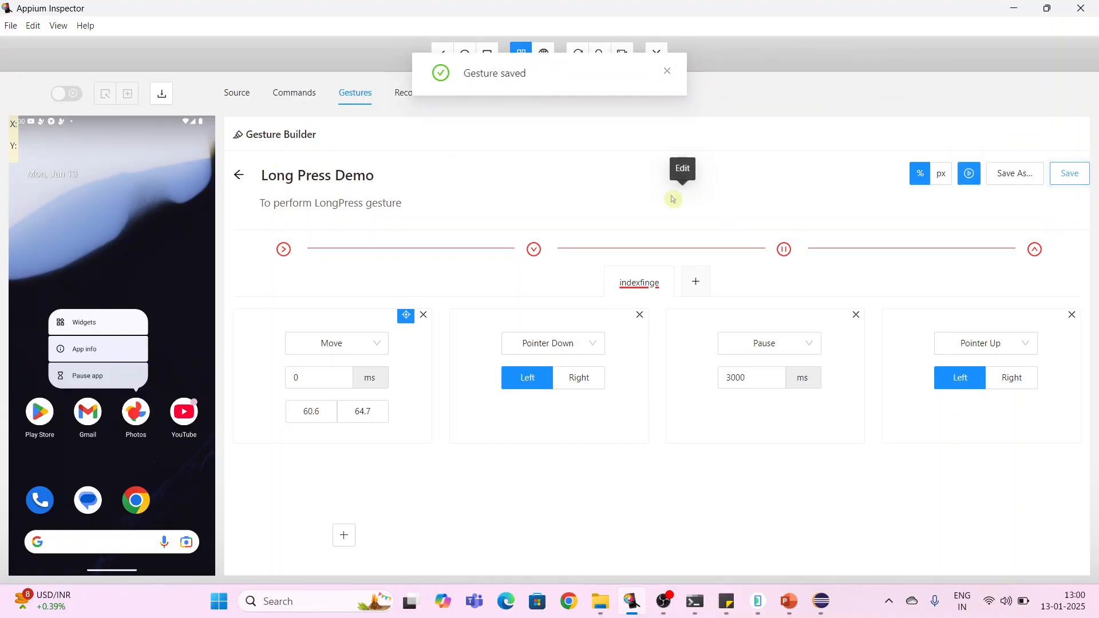